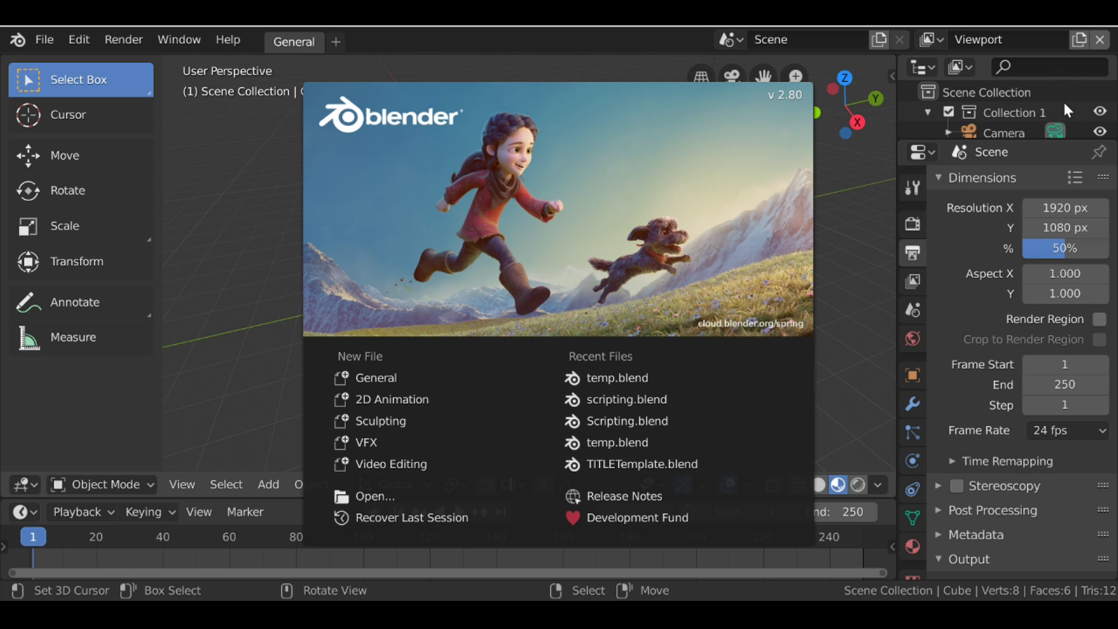
Dismiss the splash screen and make the main area a Compositor with Use Nodes enabled.
{"action": "left_click", "coordinate": [841, 224]}
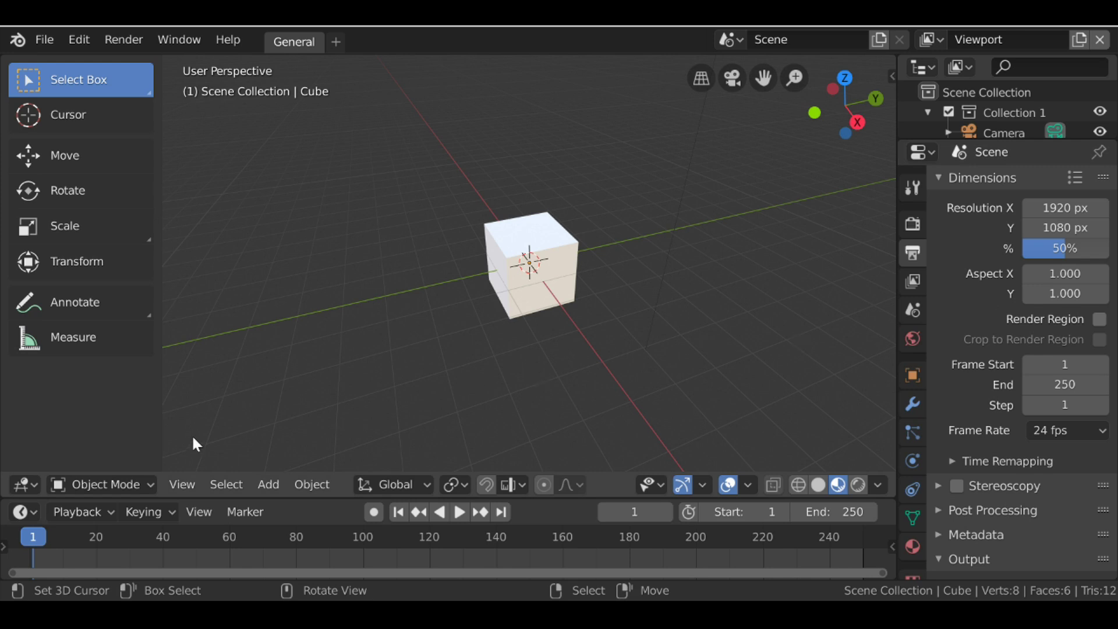
{"action": "left_click", "coordinate": [24, 483]}
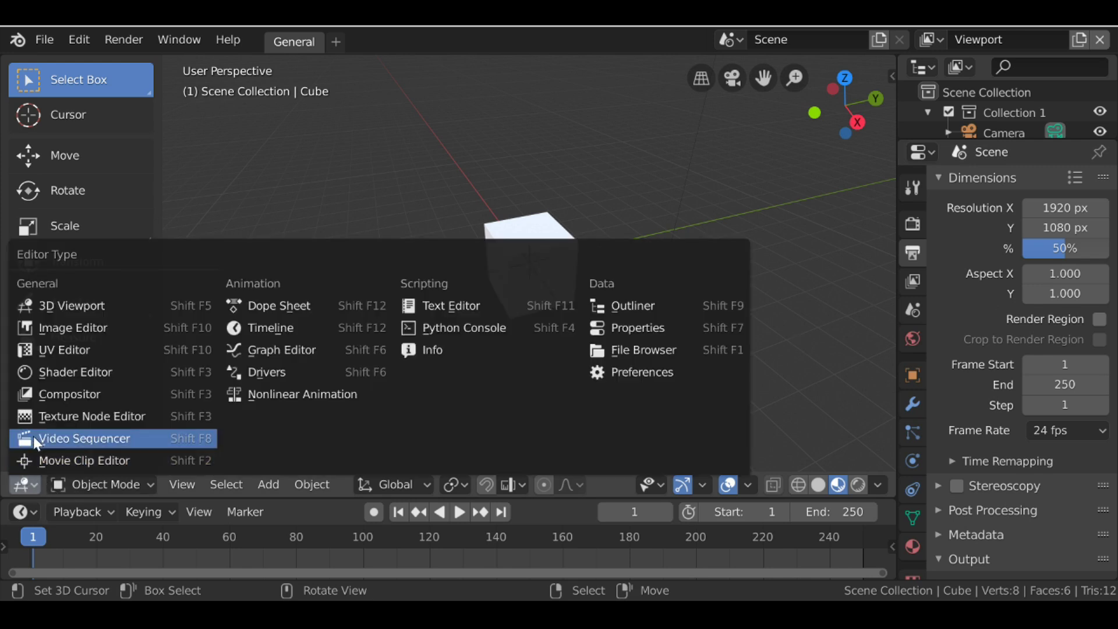
{"action": "left_click", "coordinate": [51, 393]}
{"action": "left_click", "coordinate": [255, 483]}
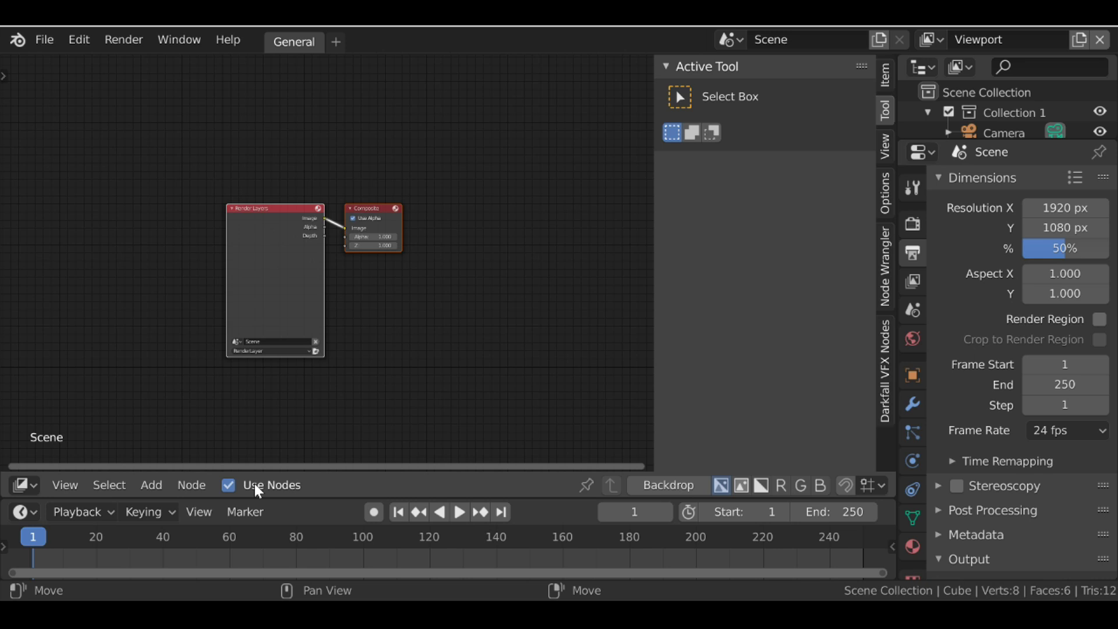
In the Darkfall VFX tab, expand Eye Color Change, hide its info, and remove the default nodes.
{"action": "left_click", "coordinate": [884, 367]}
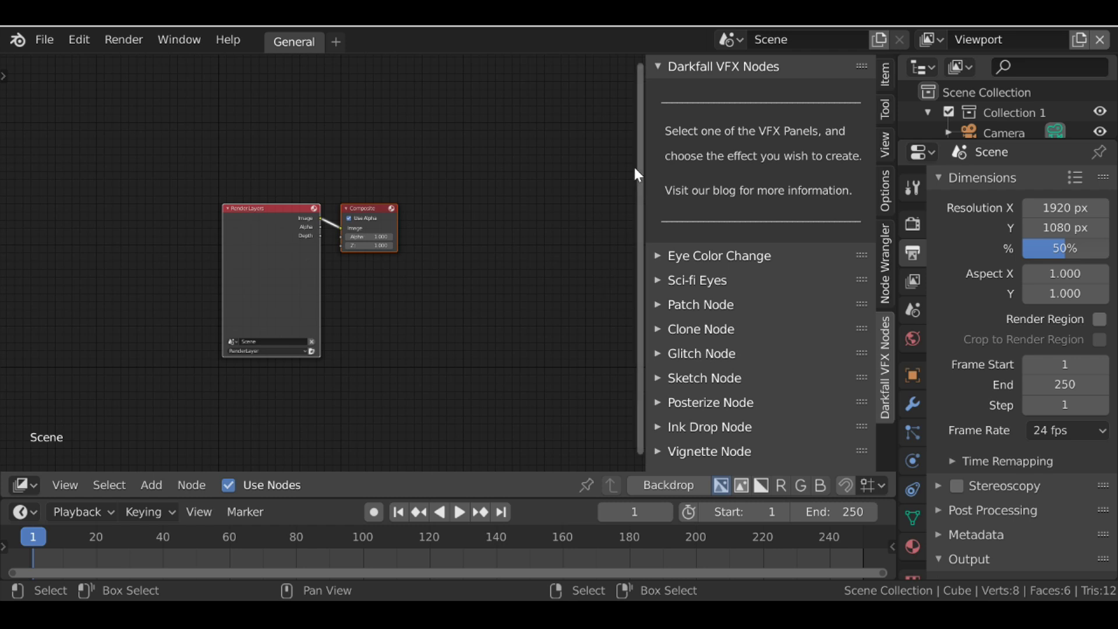
{"action": "left_click", "coordinate": [661, 256]}
{"action": "scroll", "coordinate": [697, 349], "scroll_direction": "down", "scroll_amount": 2}
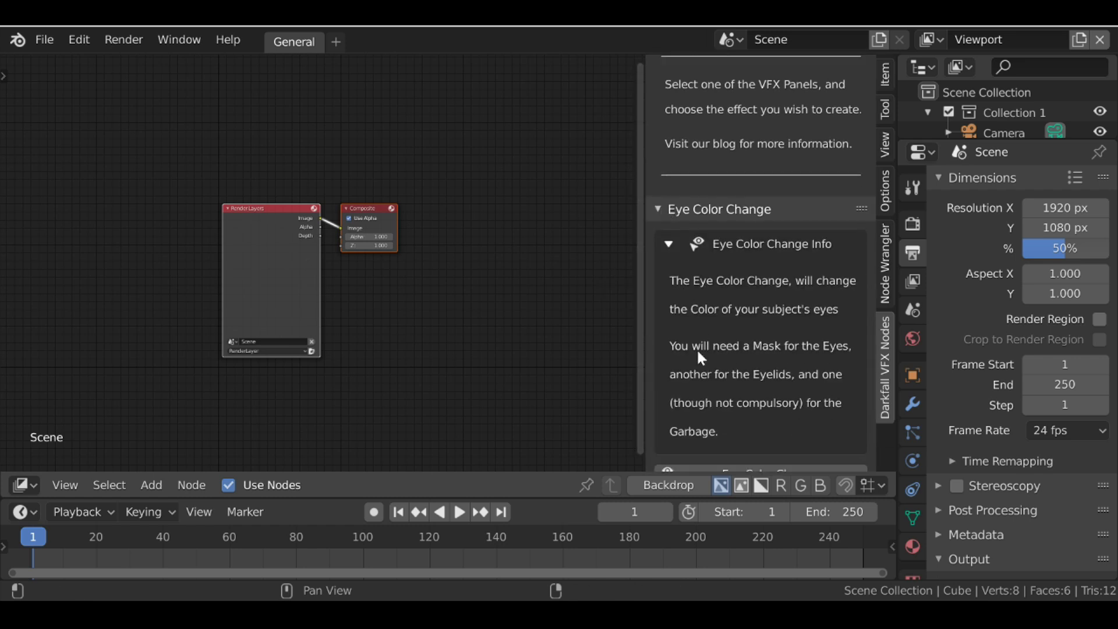
{"action": "scroll", "coordinate": [709, 332], "scroll_direction": "down", "scroll_amount": 3}
{"action": "left_click", "coordinate": [675, 113]}
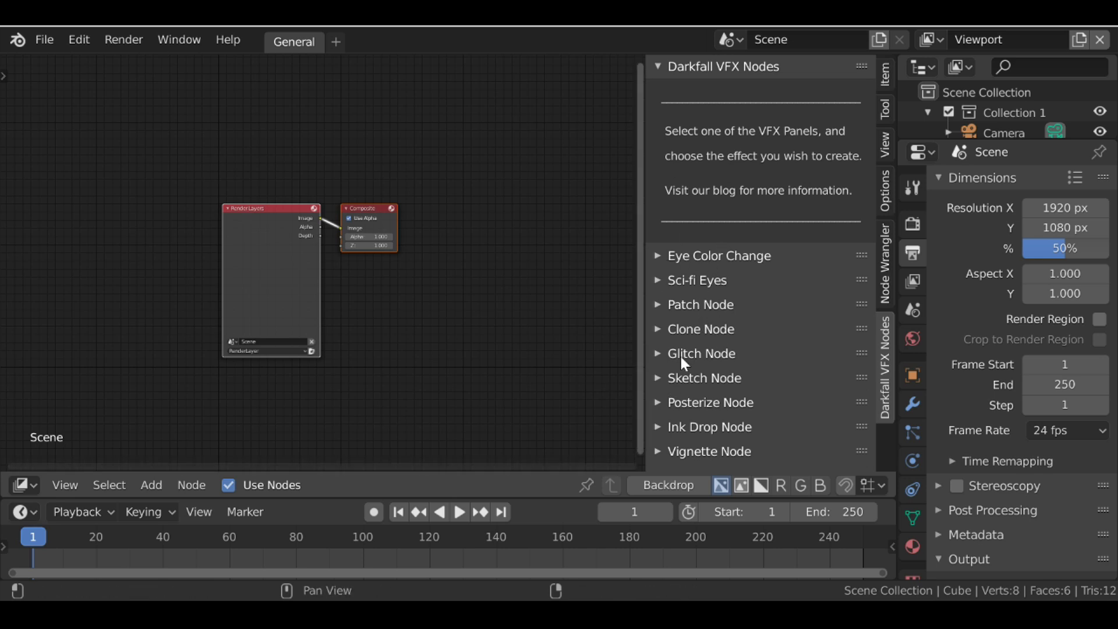
{"action": "left_click", "coordinate": [679, 258]}
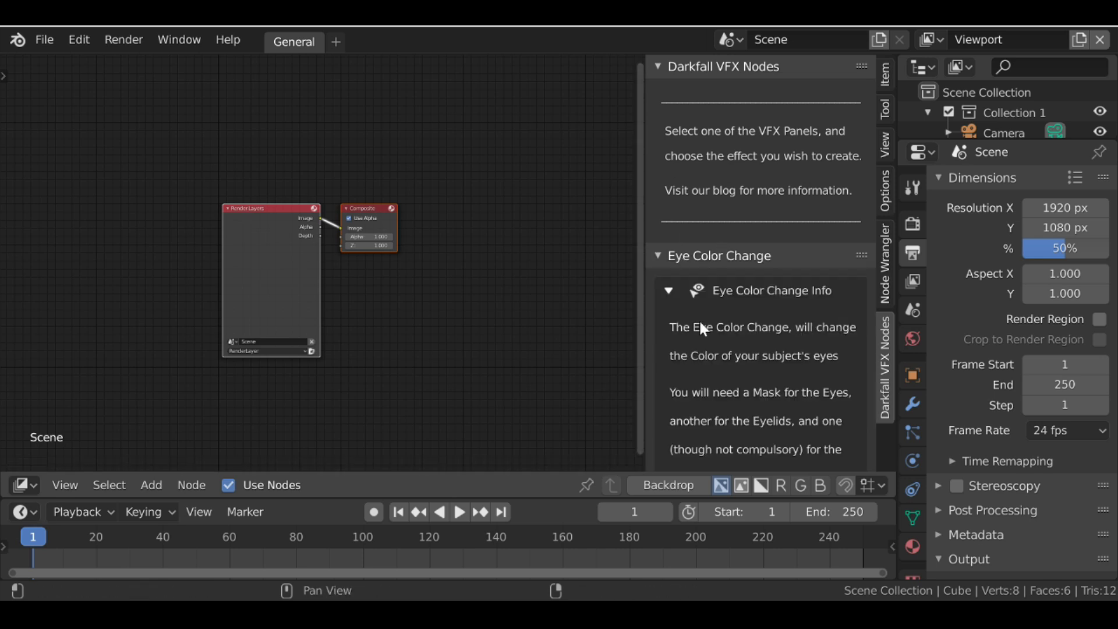
{"action": "scroll", "coordinate": [699, 319], "scroll_direction": "down", "scroll_amount": 2}
{"action": "left_click", "coordinate": [673, 215]}
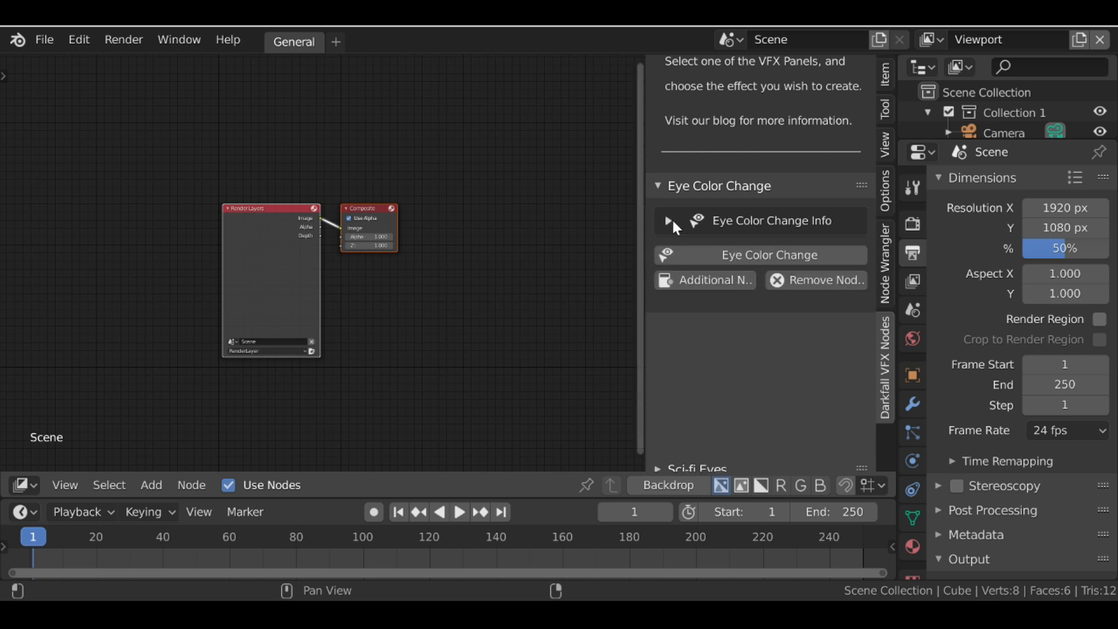
{"action": "scroll", "coordinate": [750, 223], "scroll_direction": "down", "scroll_amount": 1}
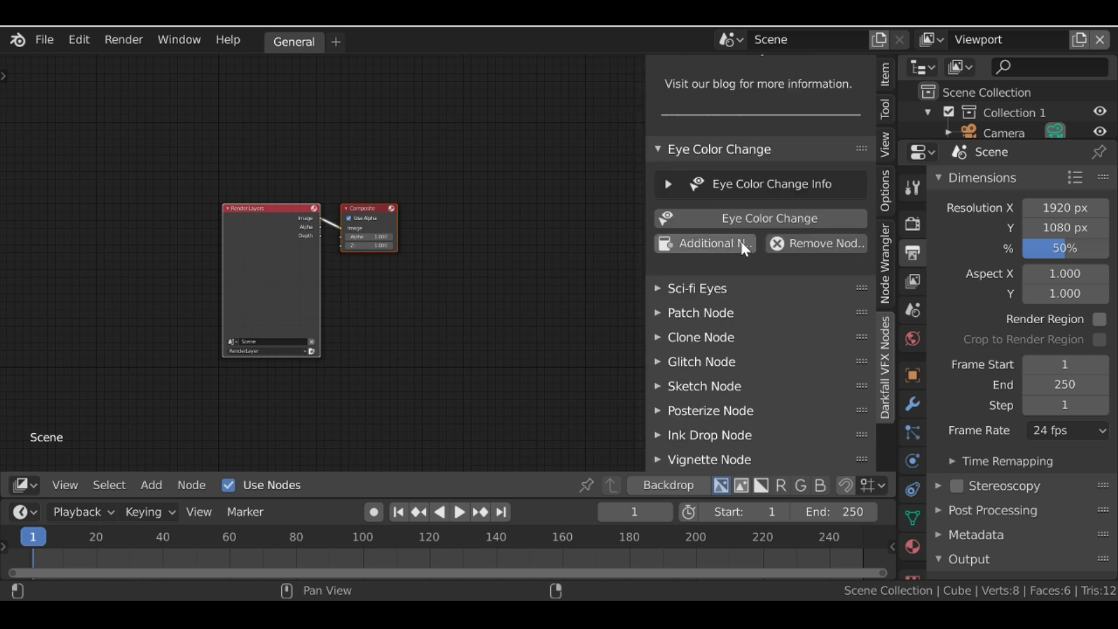
{"action": "left_click", "coordinate": [797, 244]}
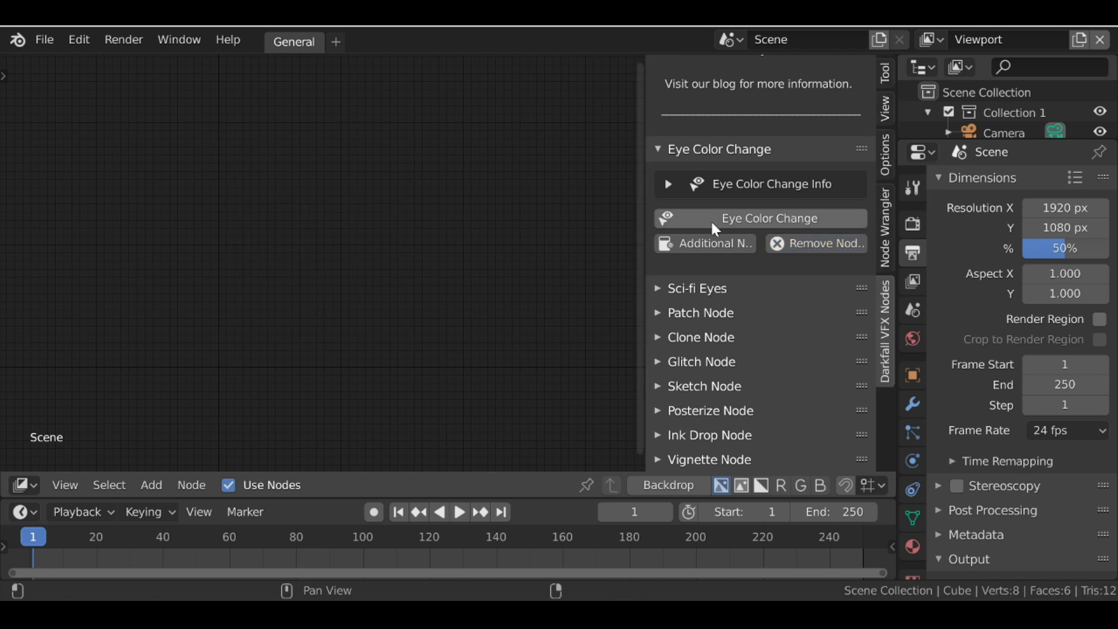
Add a Color Change node, move it up, and delete a duplicate added via Shift+A.
{"action": "left_click", "coordinate": [792, 216]}
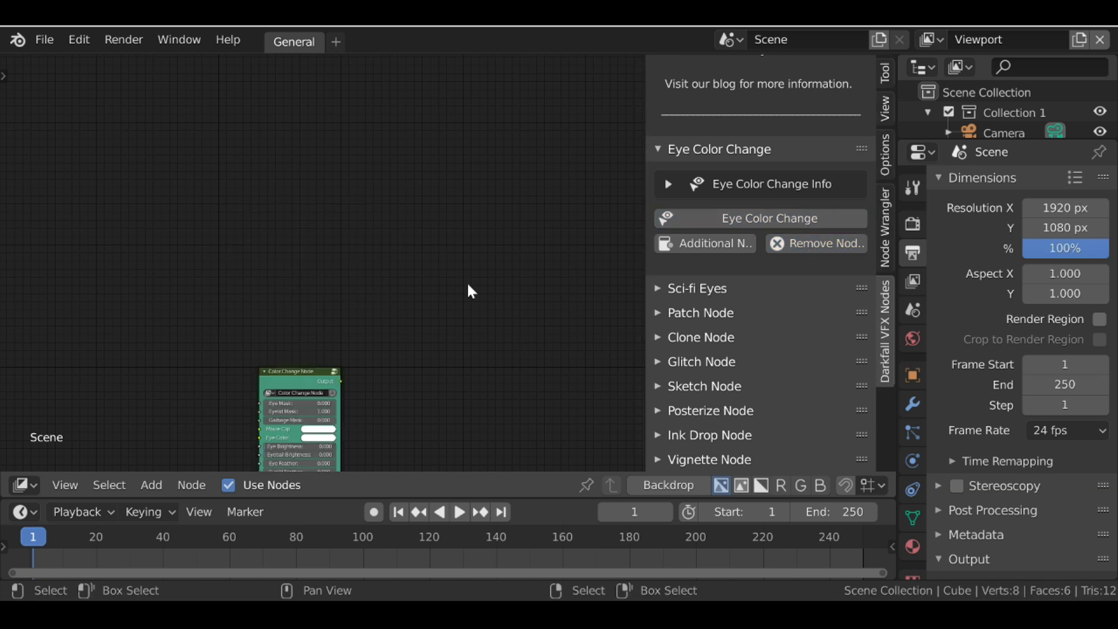
{"action": "left_click_drag", "start_coordinate": [316, 376], "coordinate": [302, 238]}
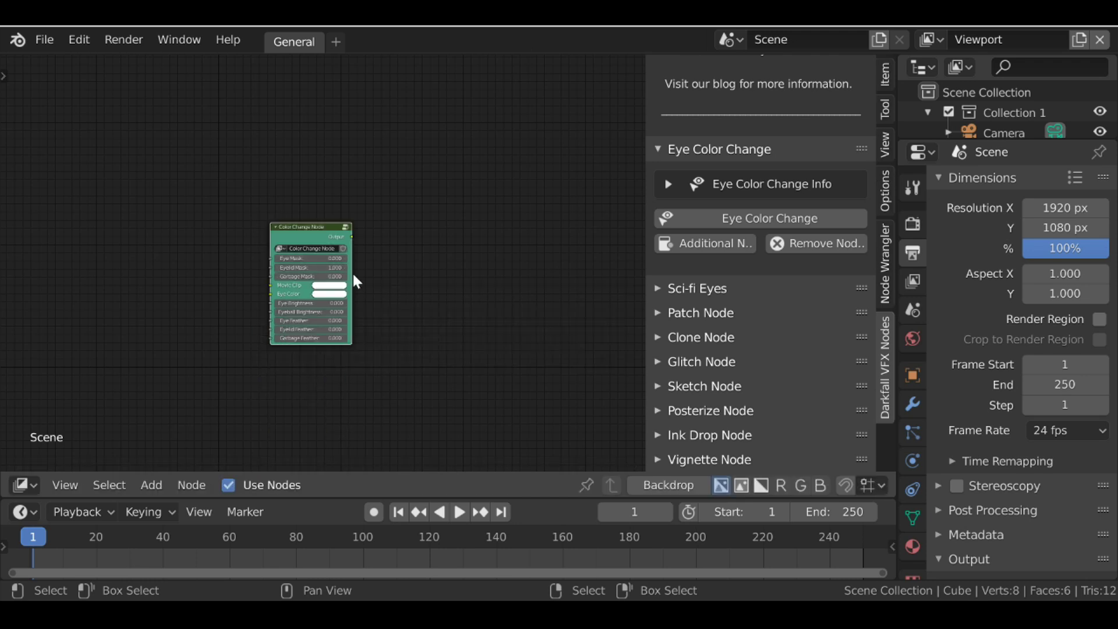
{"action": "key", "text": "shift+a"}
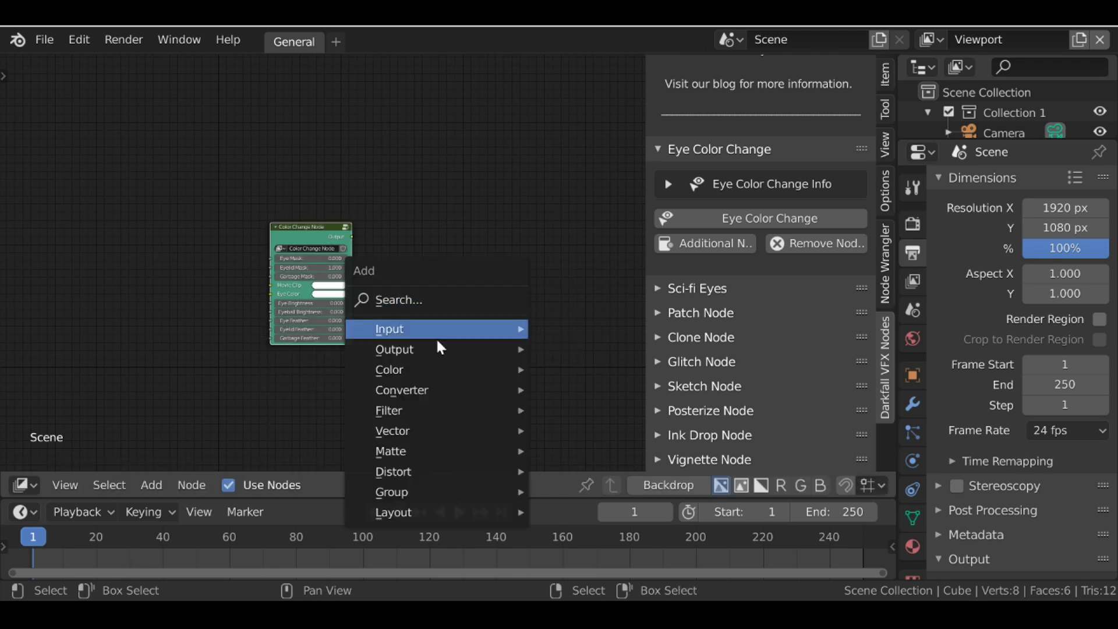
{"action": "left_click", "coordinate": [765, 219]}
{"action": "left_click", "coordinate": [473, 300]}
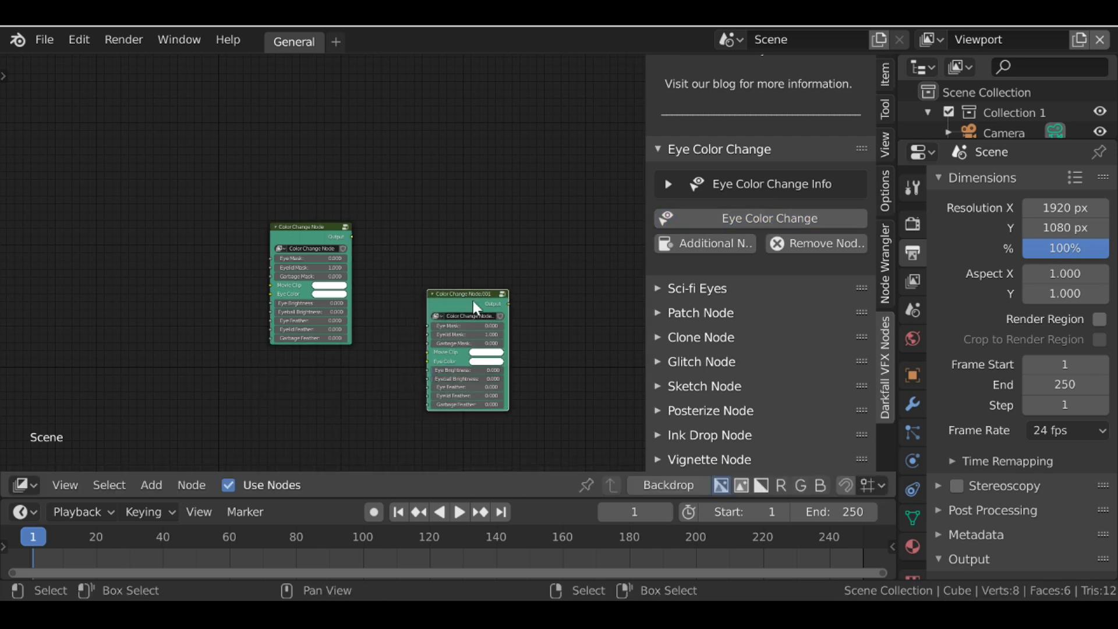
{"action": "key", "text": "x"}
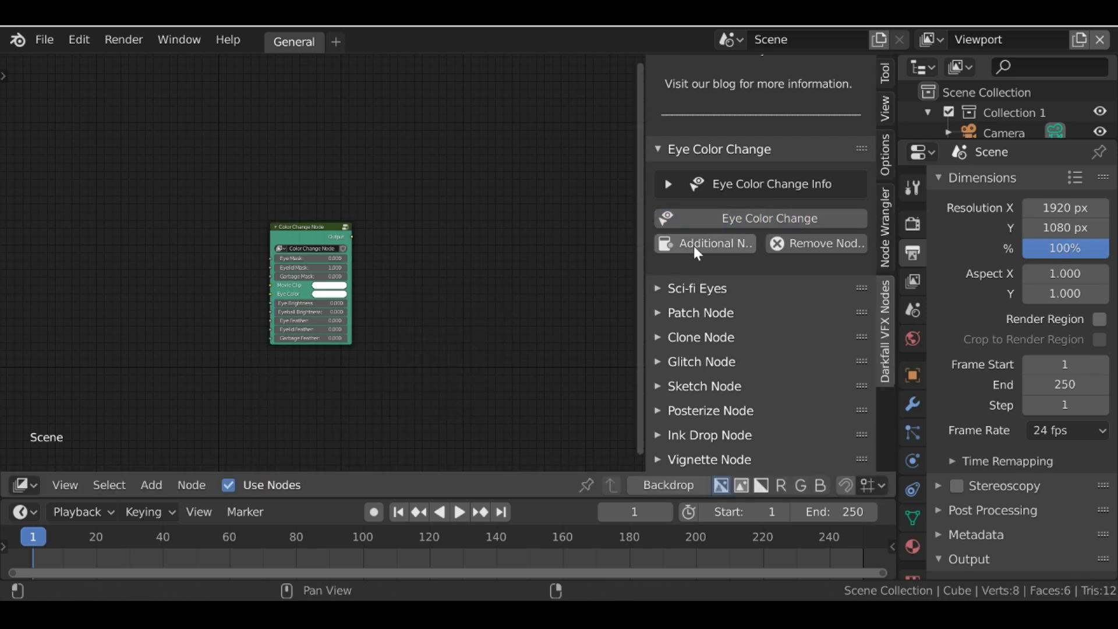
Add the Additional Nodes and wire Color Change from Movie Clip into Composite and Viewer.
{"action": "left_click", "coordinate": [704, 245]}
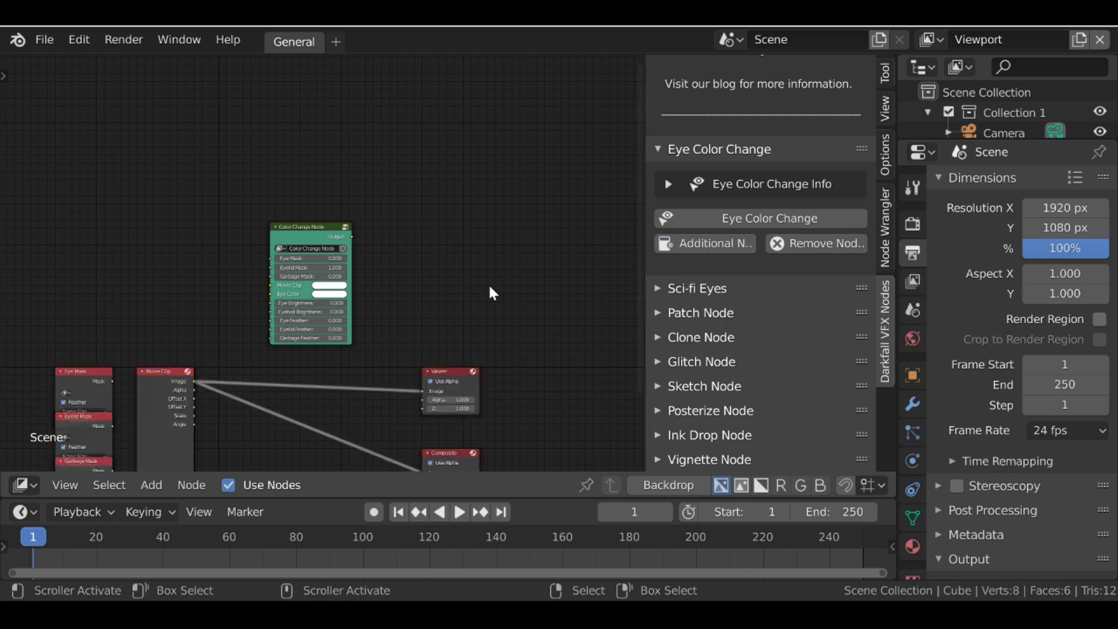
{"action": "key", "text": "Home"}
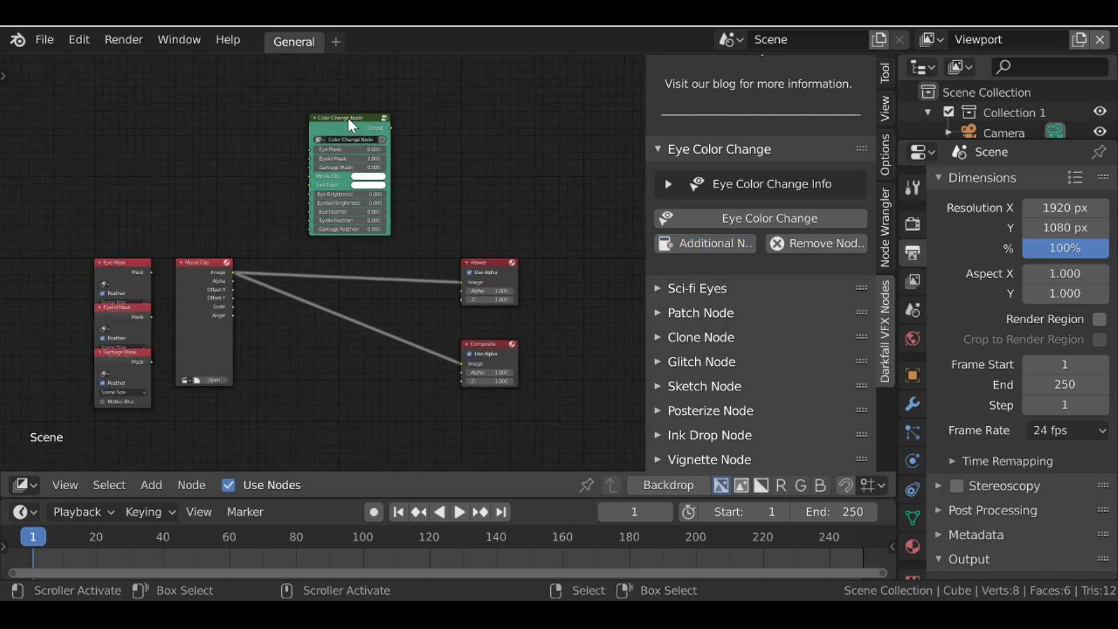
{"action": "left_click_drag", "start_coordinate": [353, 117], "coordinate": [320, 298]}
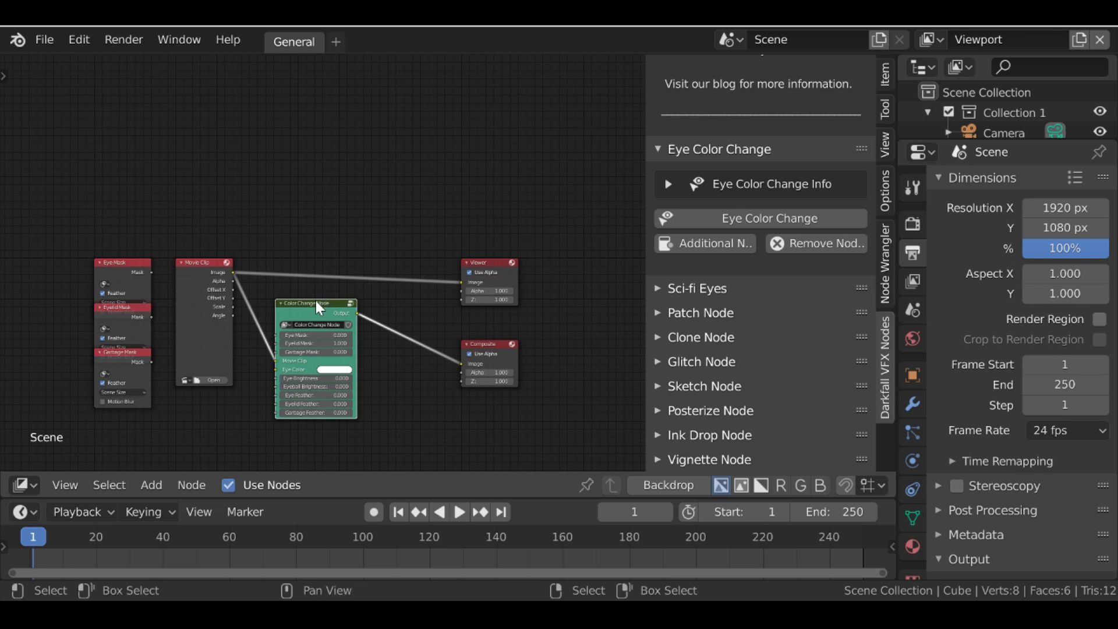
{"action": "left_click_drag", "start_coordinate": [355, 313], "coordinate": [463, 282]}
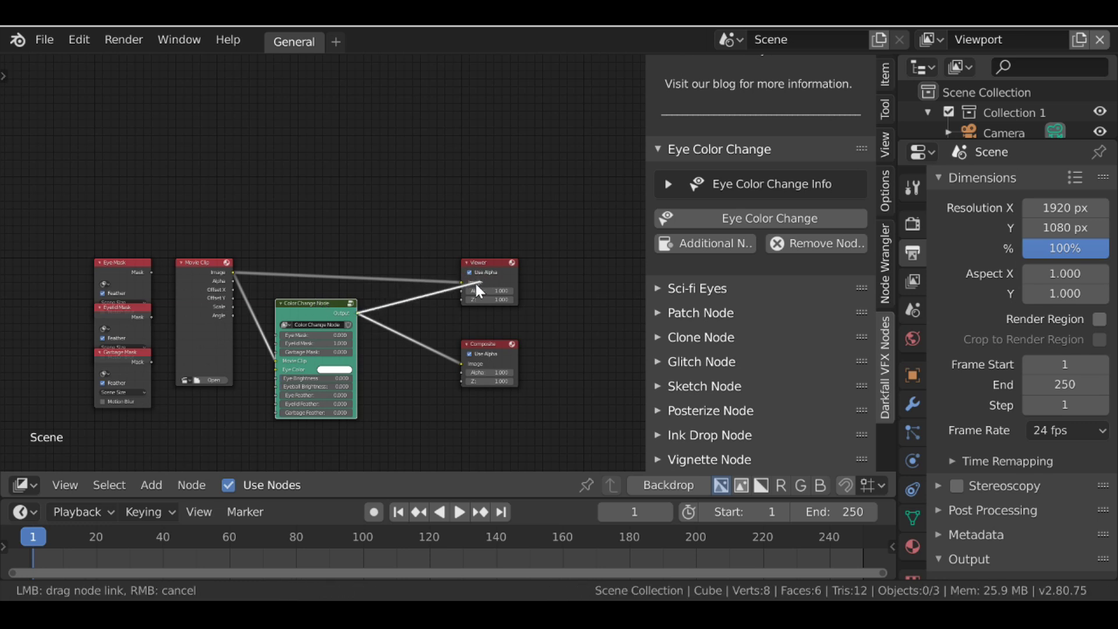
{"action": "key", "text": "Home"}
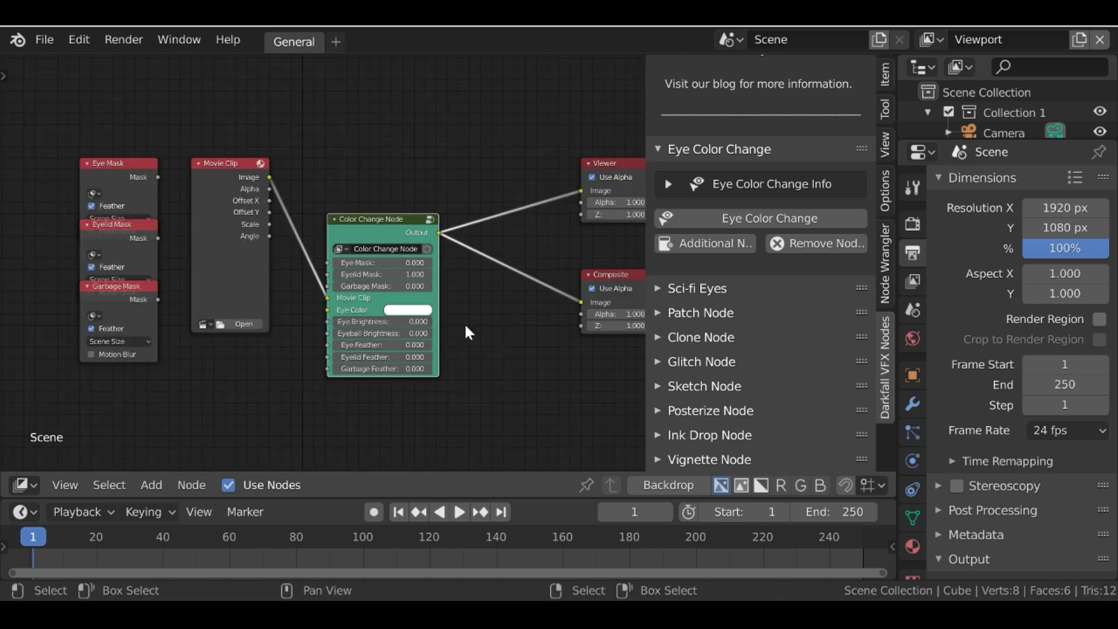
{"action": "key", "text": "Home"}
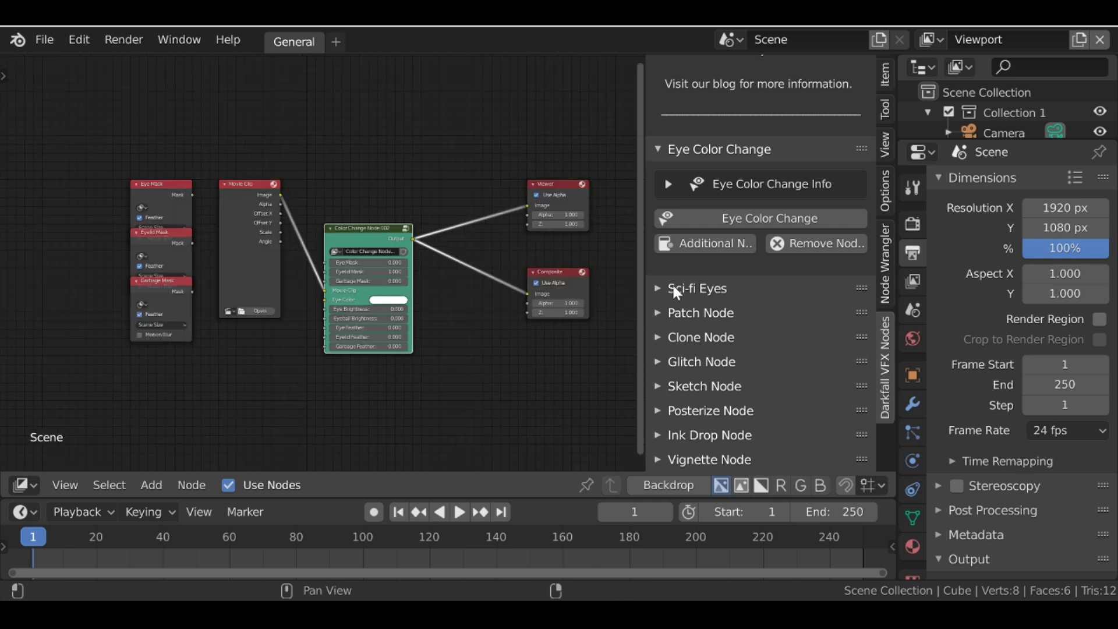
Add a Sci-fi Eyes node along with its helper nodes.
{"action": "left_click", "coordinate": [672, 288]}
{"action": "scroll", "coordinate": [768, 303], "scroll_direction": "down", "scroll_amount": 2}
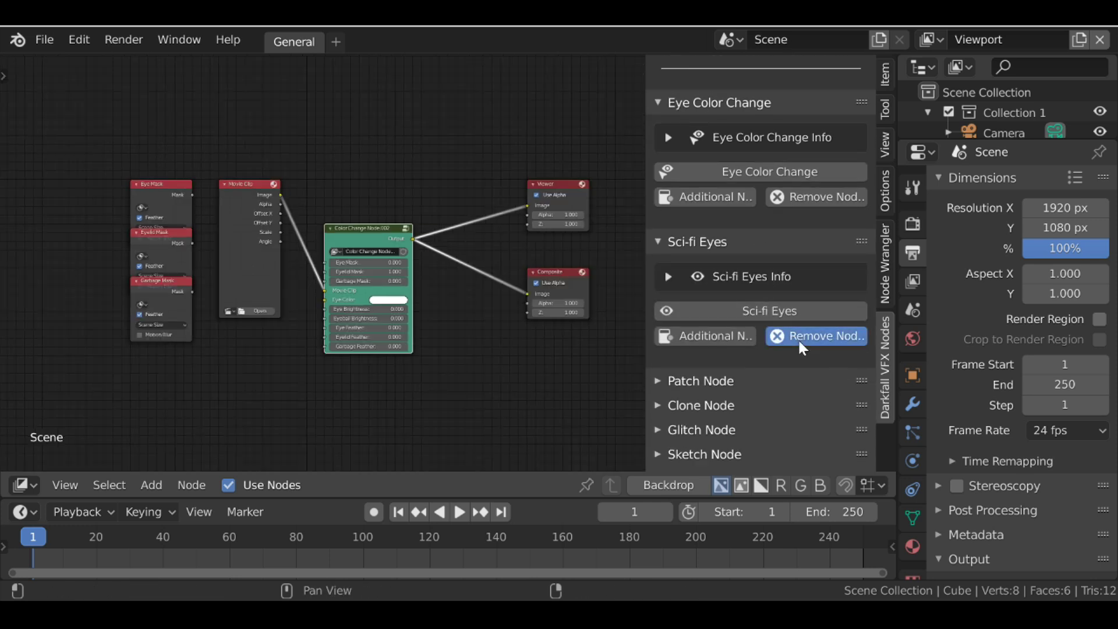
{"action": "left_click", "coordinate": [798, 338]}
{"action": "left_click", "coordinate": [765, 311]}
{"action": "left_click", "coordinate": [710, 337]}
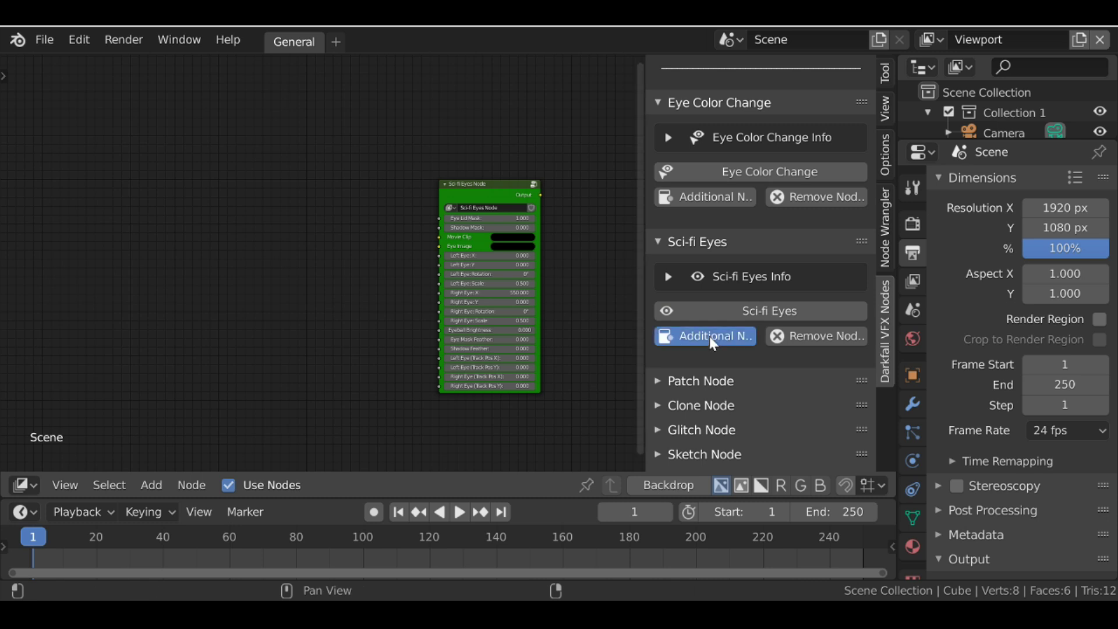
{"action": "scroll", "coordinate": [743, 267], "scroll_direction": "down", "scroll_amount": 3}
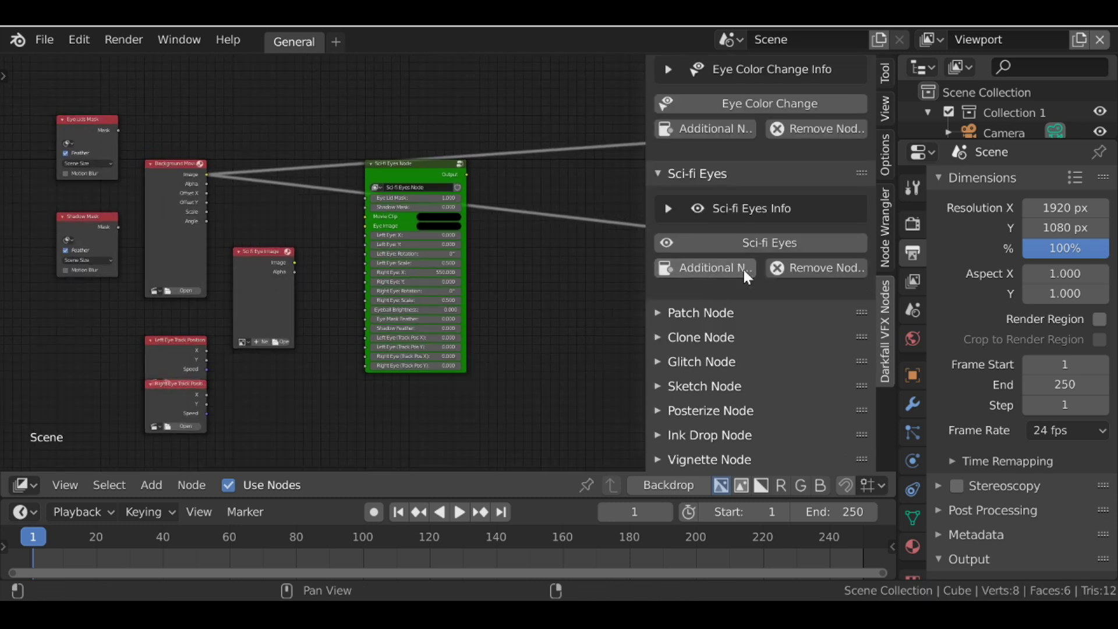
Add a Patch Node and place it below the others.
{"action": "left_click", "coordinate": [674, 312]}
{"action": "left_click", "coordinate": [726, 381]}
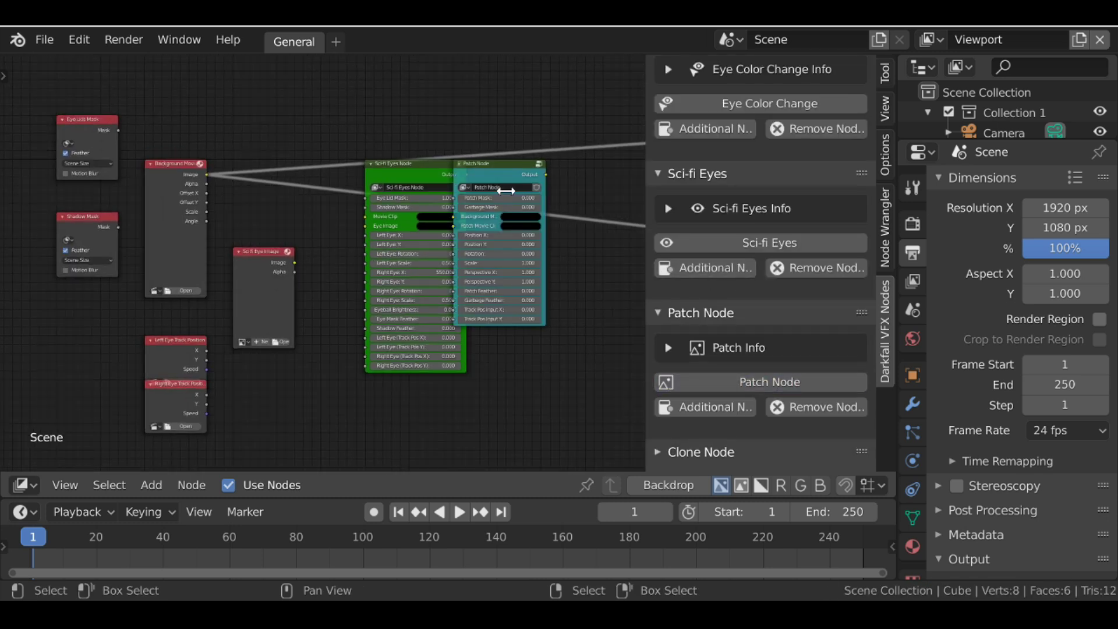
{"action": "left_click", "coordinate": [546, 293]}
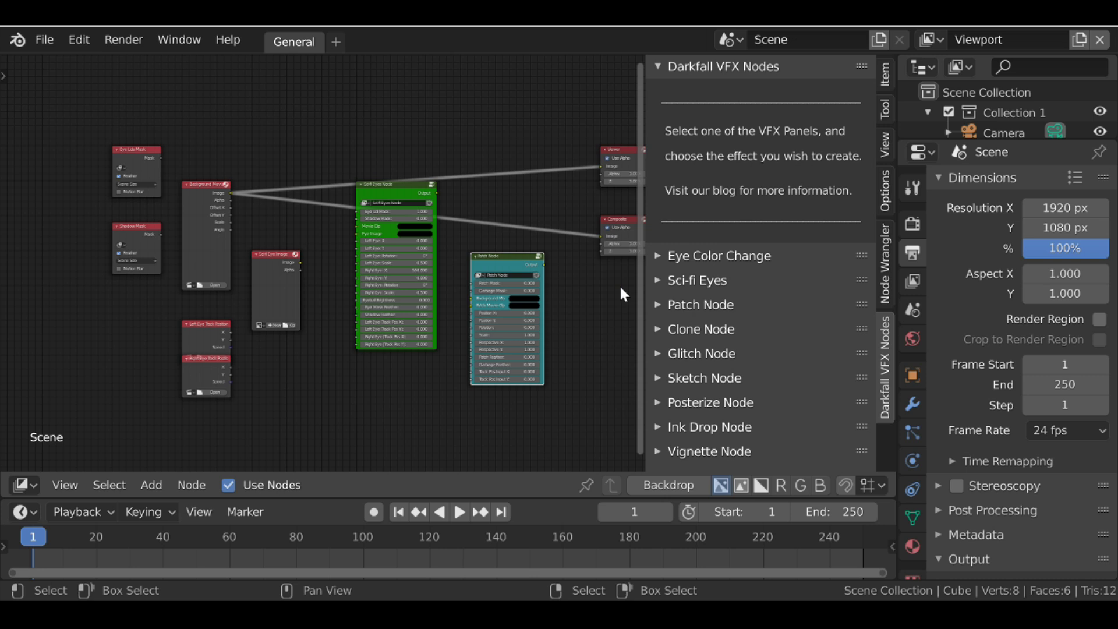
Clear the compositor, then add fresh Eye Color Change and Sci-fi Eyes nodes.
{"action": "left_click", "coordinate": [831, 254]}
{"action": "scroll", "coordinate": [820, 289], "scroll_direction": "down", "scroll_amount": 2}
{"action": "left_click", "coordinate": [834, 303]}
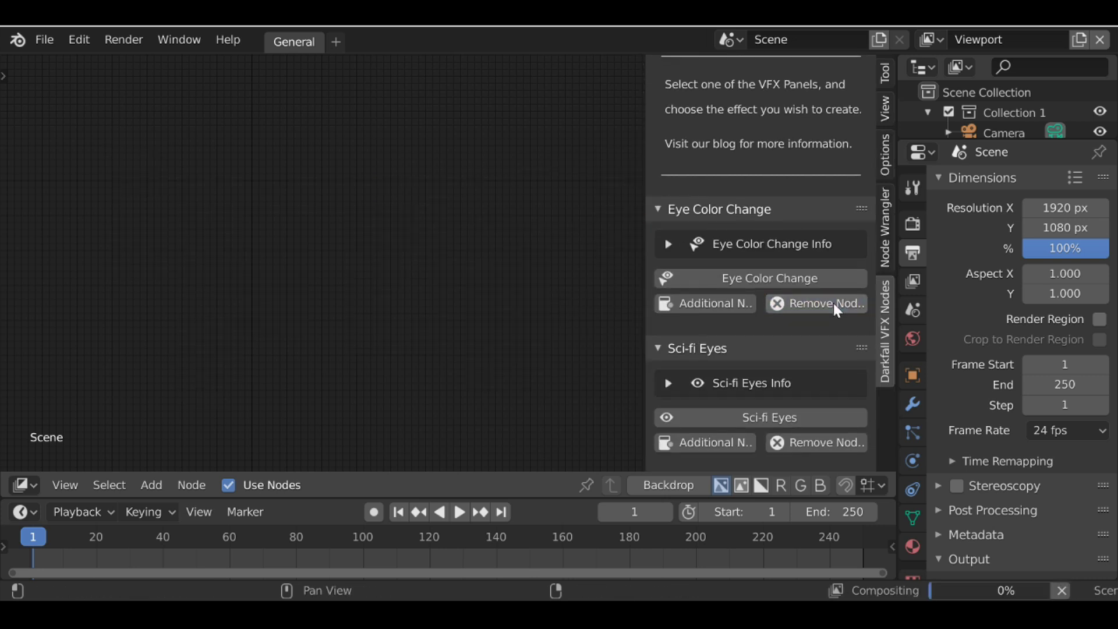
{"action": "left_click", "coordinate": [747, 275]}
{"action": "left_click", "coordinate": [767, 418]}
{"action": "scroll", "coordinate": [345, 266], "scroll_direction": "up", "scroll_amount": 2}
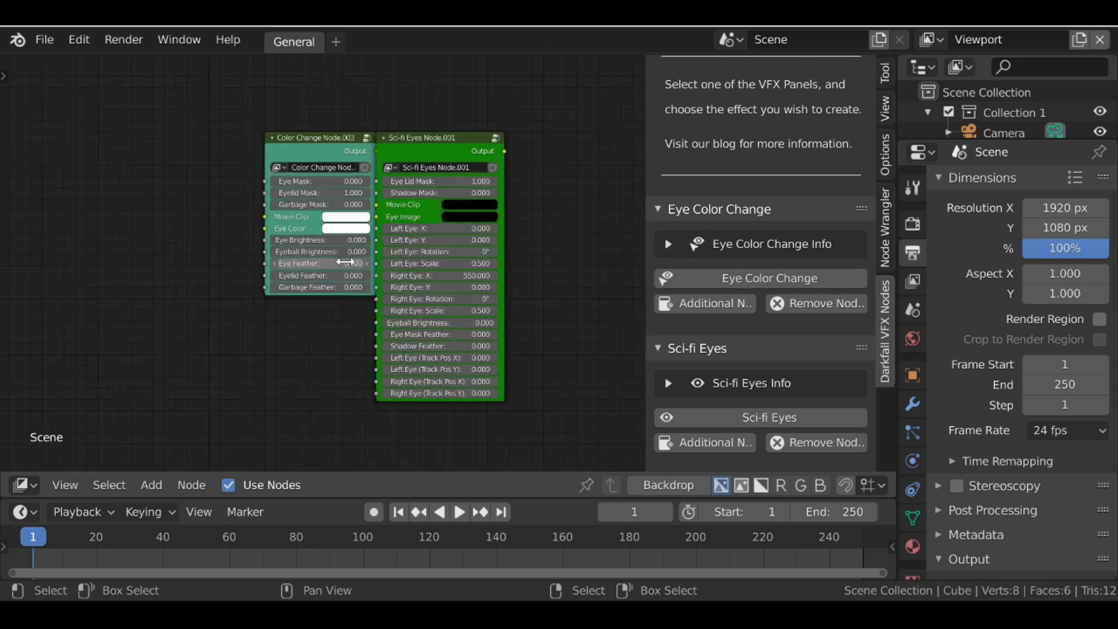
{"action": "scroll", "coordinate": [345, 266], "scroll_direction": "up", "scroll_amount": 2}
{"action": "scroll", "coordinate": [242, 247], "scroll_direction": "up", "scroll_amount": 1}
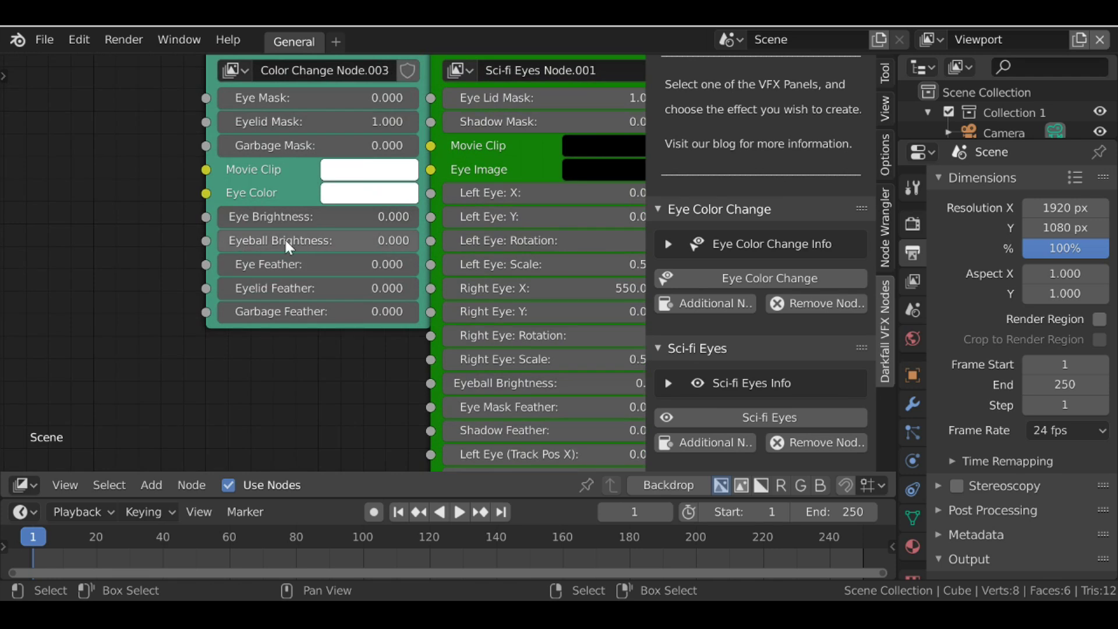
Vary Eyeball Brightness on both nodes (1, about 0.89, near zero), then remove both nodes.
{"action": "left_click_drag", "start_coordinate": [253, 241], "coordinate": [289, 241]}
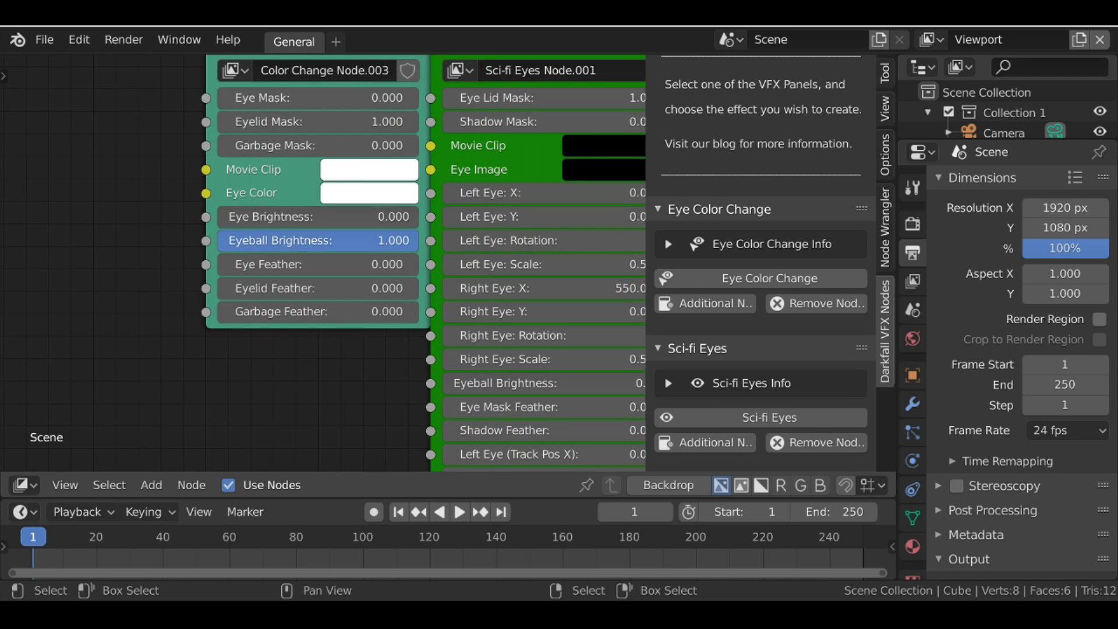
{"action": "left_click_drag", "start_coordinate": [289, 240], "coordinate": [279, 240]}
{"action": "scroll", "coordinate": [337, 242], "scroll_direction": "down", "scroll_amount": 3}
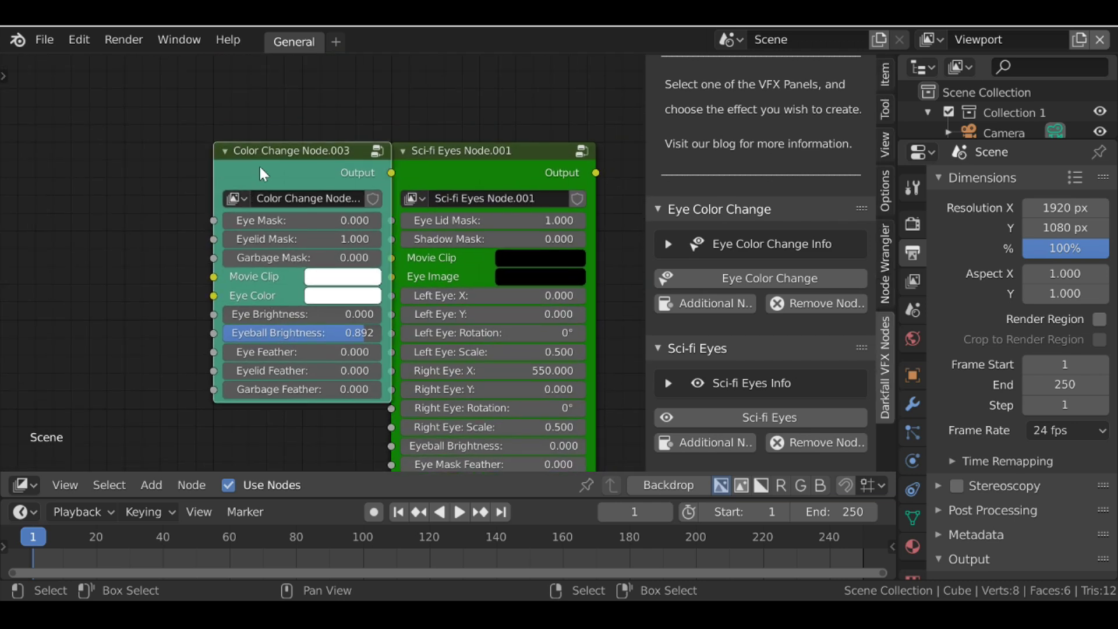
{"action": "mouse_move", "coordinate": [358, 334]}
{"action": "left_mouse_down"}
{"action": "mouse_move", "coordinate": [218, 333]}
{"action": "mouse_move", "coordinate": [261, 333]}
{"action": "left_mouse_up"}
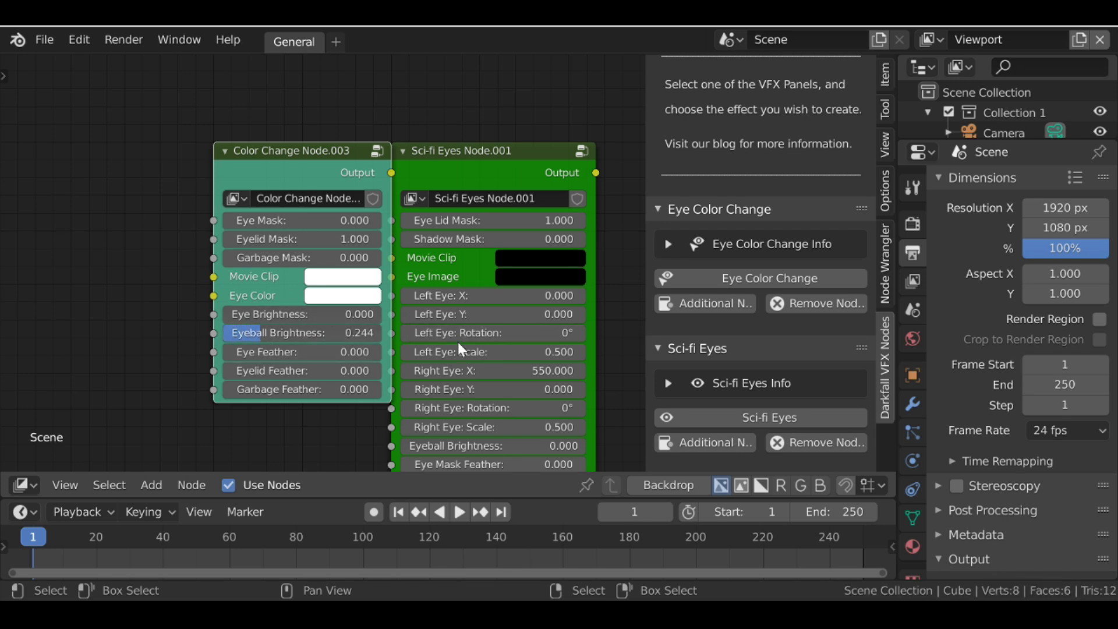
{"action": "middle_click_drag", "start_coordinate": [458, 342], "coordinate": [430, 283]}
{"action": "scroll", "coordinate": [425, 394], "scroll_direction": "down", "scroll_amount": 1}
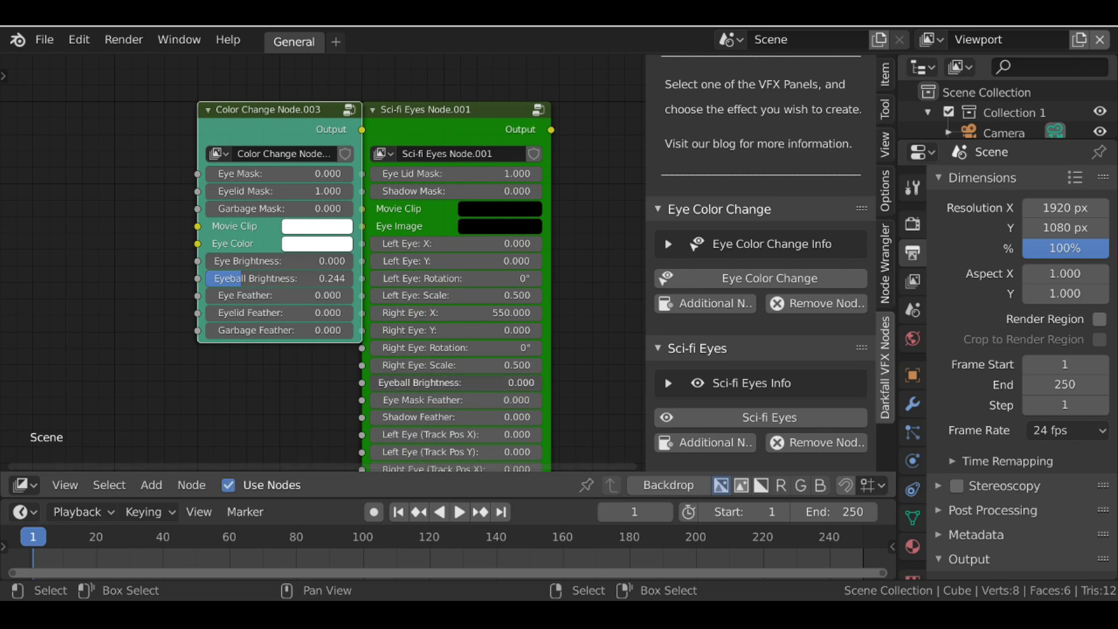
{"action": "left_click_drag", "start_coordinate": [420, 383], "coordinate": [452, 384]}
{"action": "scroll", "coordinate": [346, 325], "scroll_direction": "down", "scroll_amount": 4}
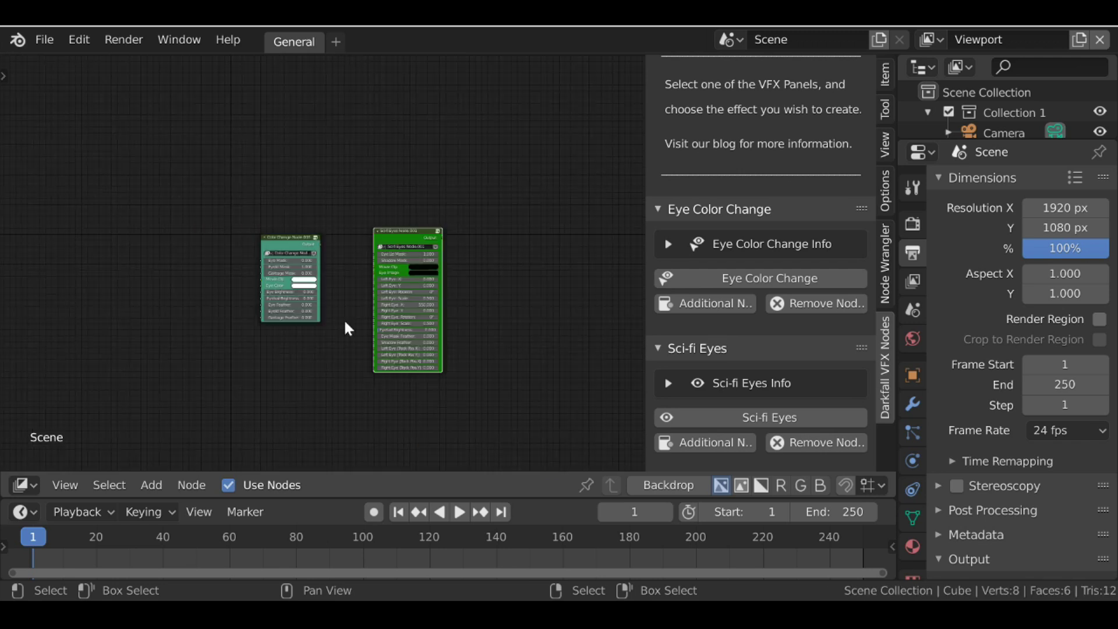
{"action": "left_click", "coordinate": [855, 303]}
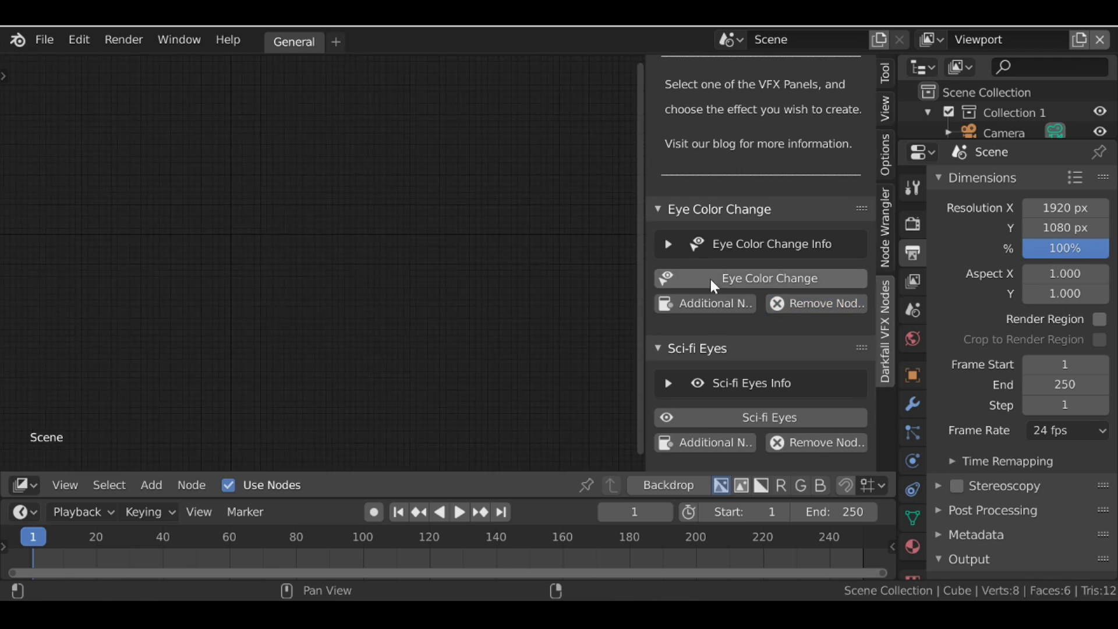
{"action": "left_click", "coordinate": [658, 209]}
Add a Vignette Node and insert it between the Smoke Movie Clip and Viewer nodes.
{"action": "left_click", "coordinate": [672, 232]}
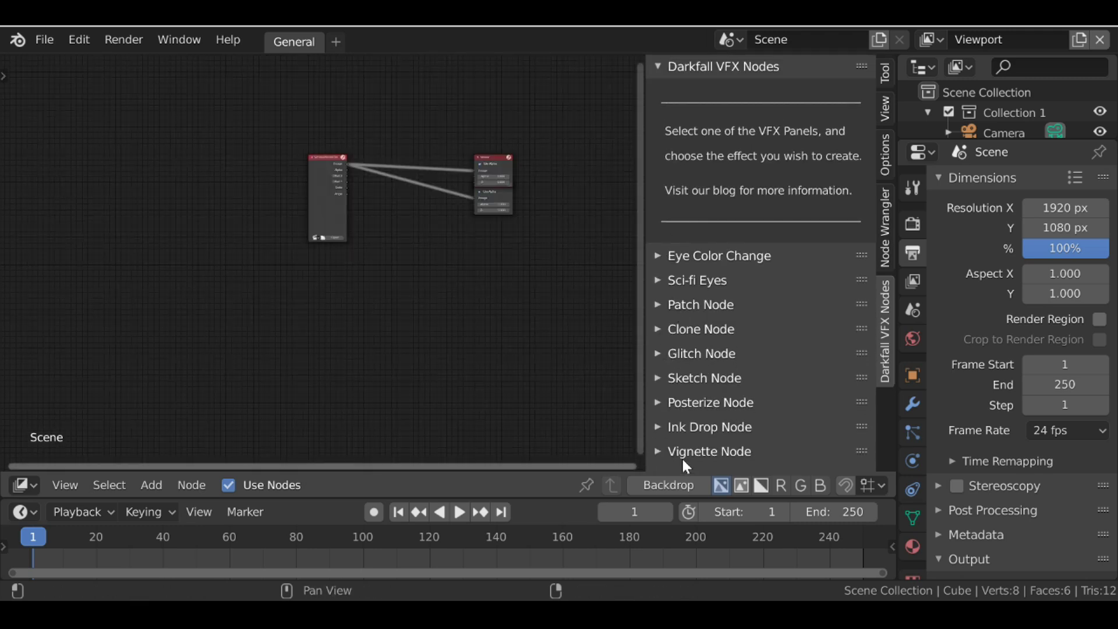
{"action": "left_click", "coordinate": [664, 450]}
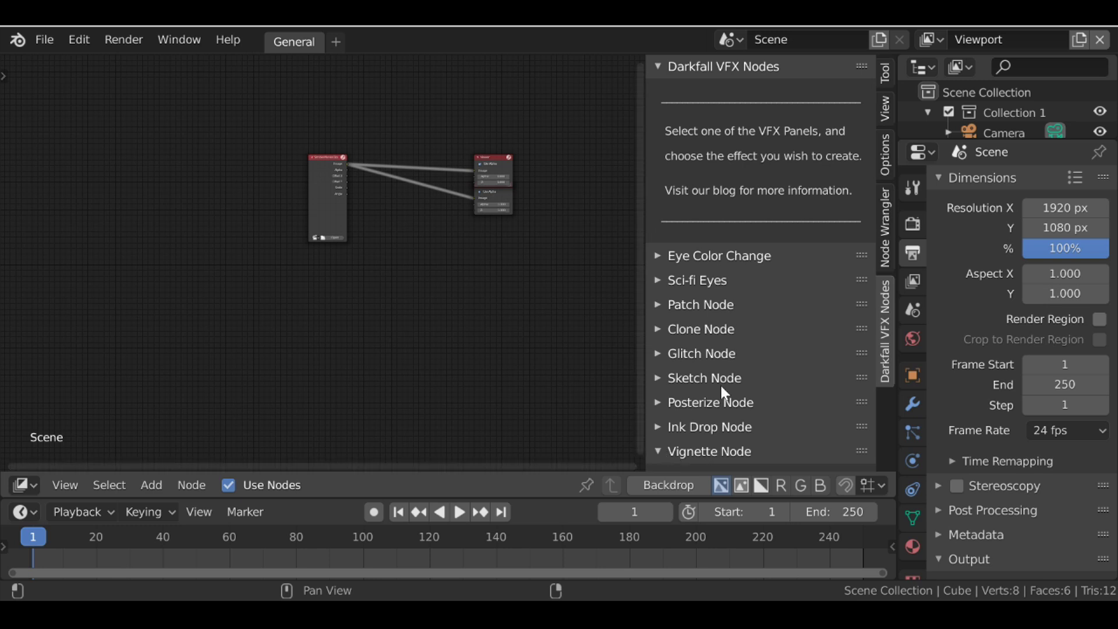
{"action": "scroll", "coordinate": [721, 386], "scroll_direction": "down", "scroll_amount": 3}
{"action": "left_click", "coordinate": [669, 381]}
{"action": "left_click", "coordinate": [669, 379]}
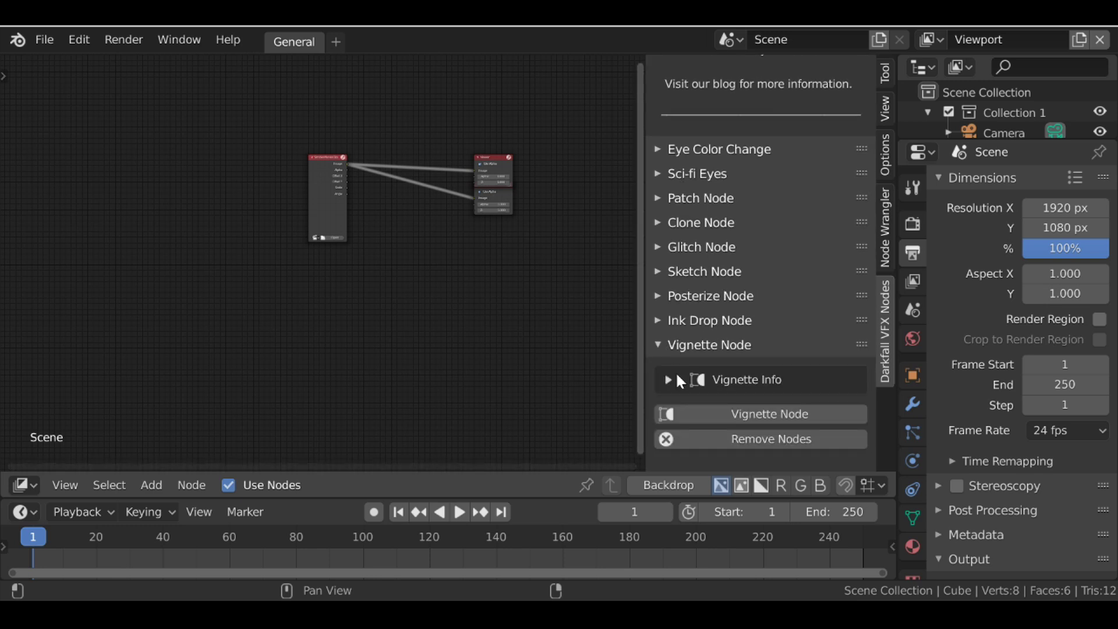
{"action": "left_click", "coordinate": [792, 413]}
{"action": "scroll", "coordinate": [471, 175], "scroll_direction": "up", "scroll_amount": 3}
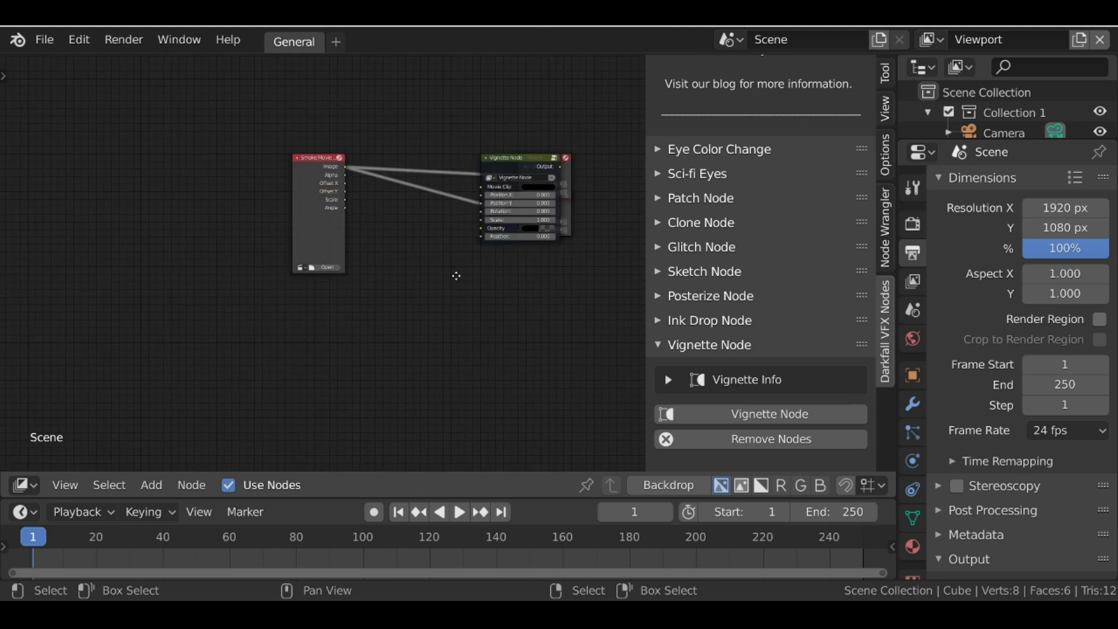
{"action": "left_click_drag", "start_coordinate": [524, 254], "coordinate": [387, 281]}
{"action": "scroll", "coordinate": [392, 279], "scroll_direction": "up", "scroll_amount": 2}
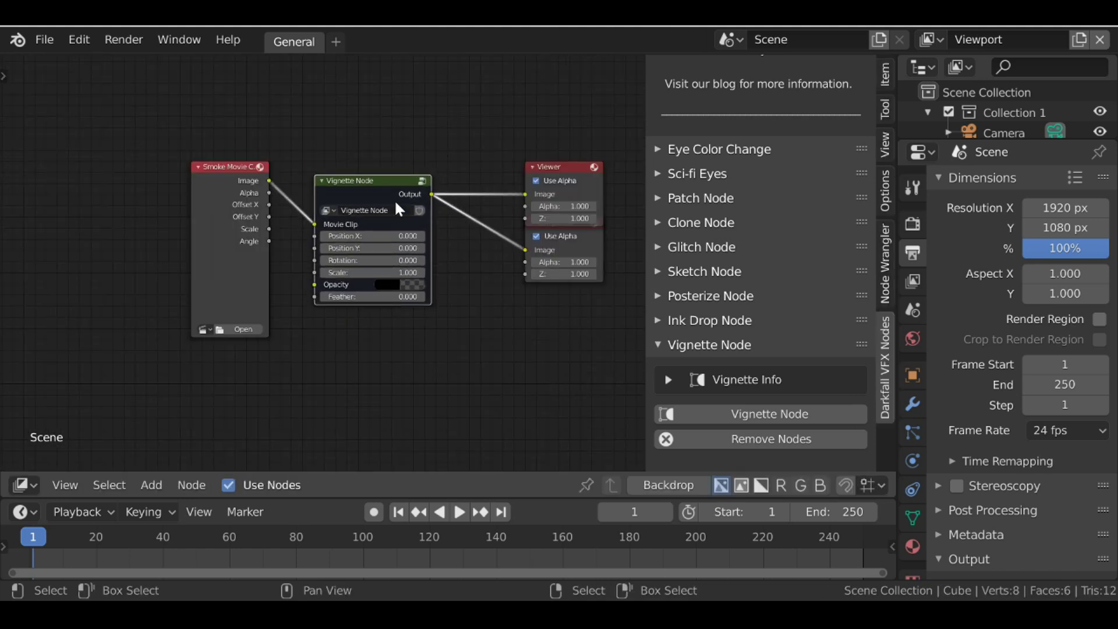
Load the milk-pouring clip, turn on Backdrop, and hide the sidebar to clear the view.
{"action": "left_click", "coordinate": [235, 329]}
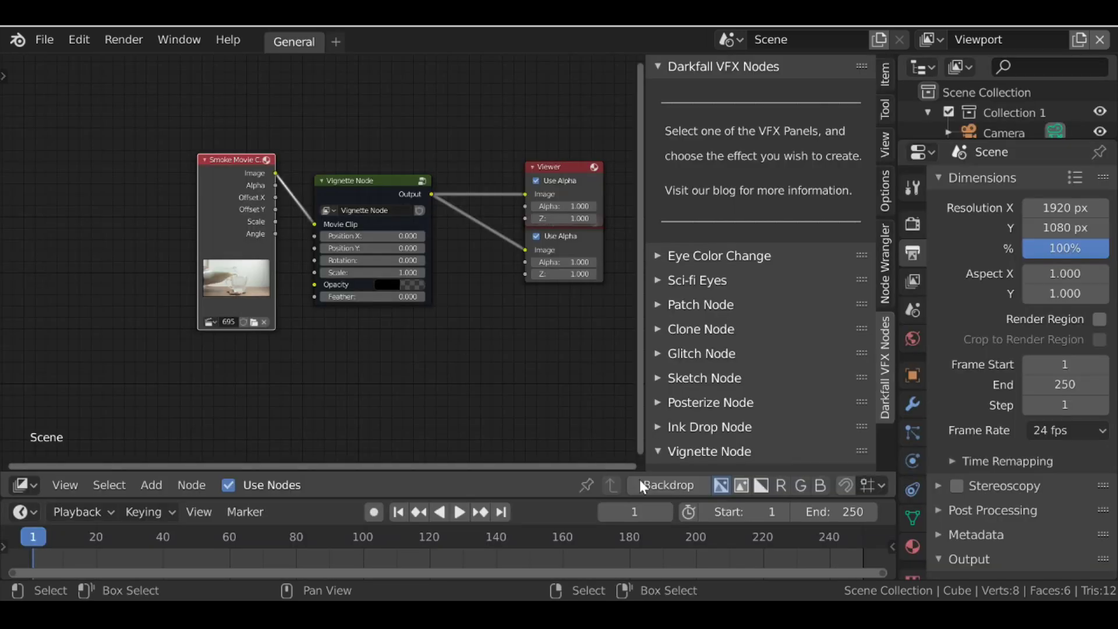
{"action": "left_click", "coordinate": [676, 484]}
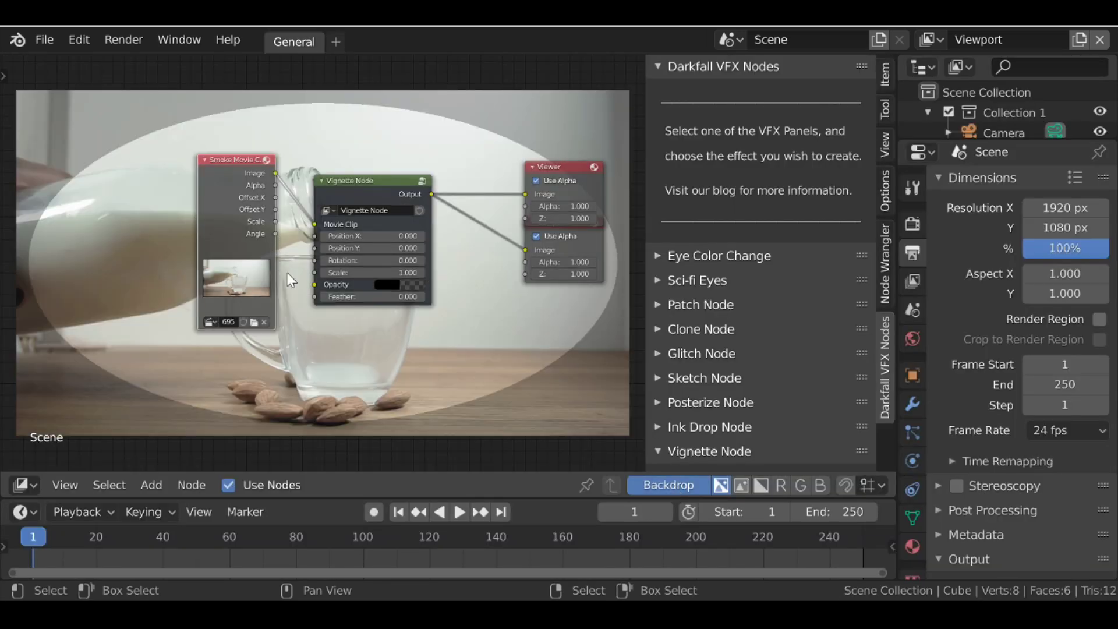
{"action": "scroll", "coordinate": [528, 336], "scroll_direction": "up", "scroll_amount": 2}
{"action": "key", "text": "n"}
{"action": "mouse_move", "coordinate": [529, 337]}
{"action": "middle_mouse_down"}
{"action": "mouse_move", "coordinate": [353, 221]}
{"action": "mouse_move", "coordinate": [284, 197]}
{"action": "middle_mouse_up"}
{"action": "scroll", "coordinate": [298, 201], "scroll_direction": "up", "scroll_amount": 2}
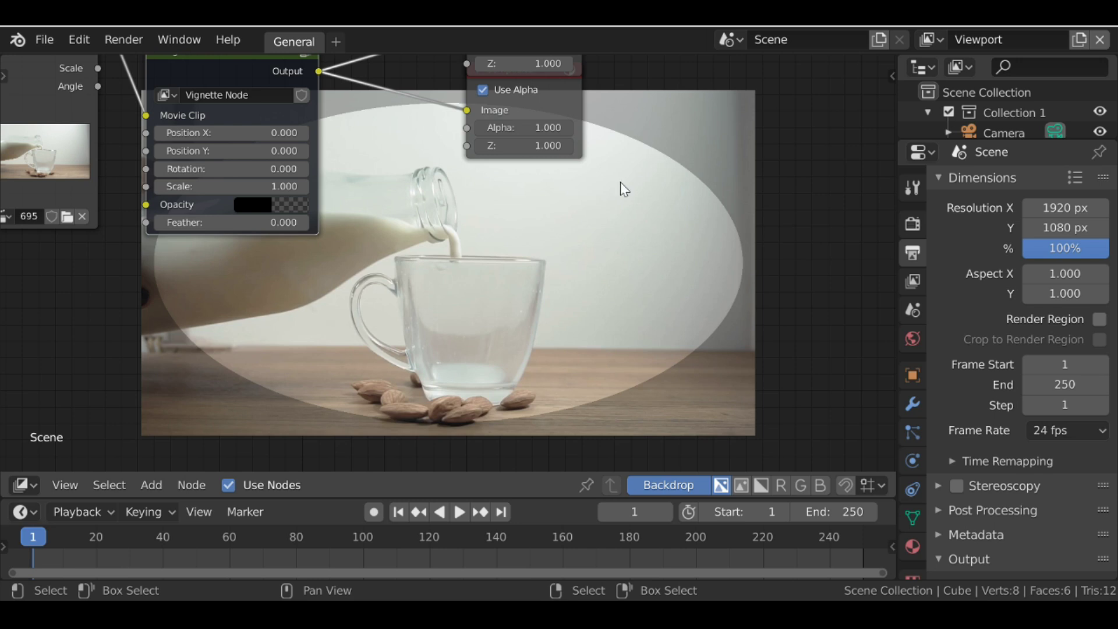
Set the vignette Feather to 200.
{"action": "double_click", "coordinate": [221, 226]}
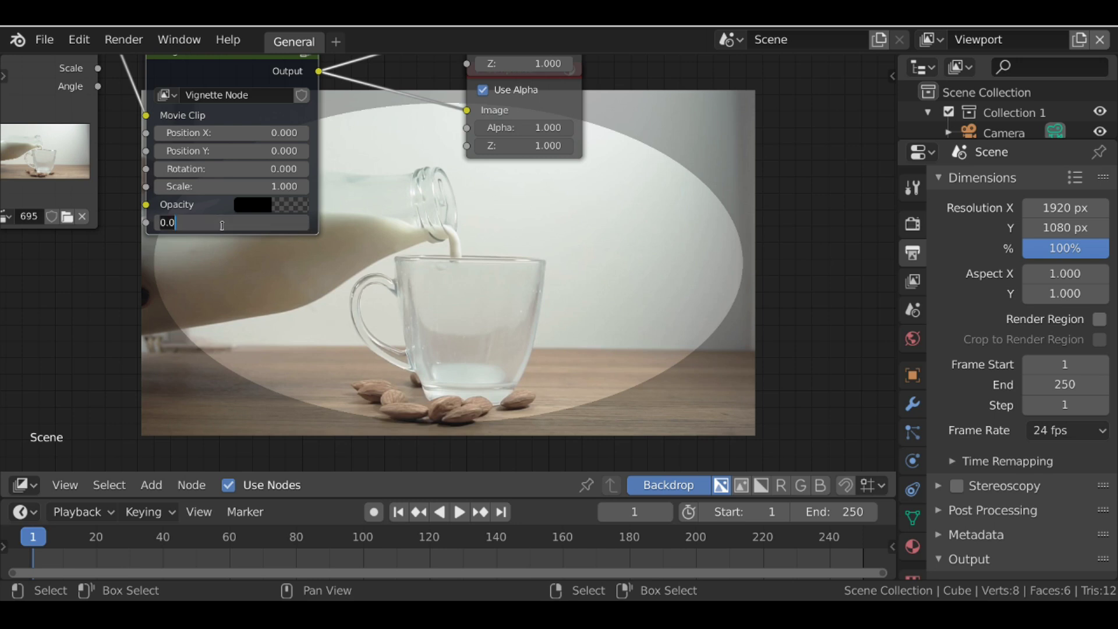
{"action": "type", "text": "200"}
{"action": "key", "text": "Return"}
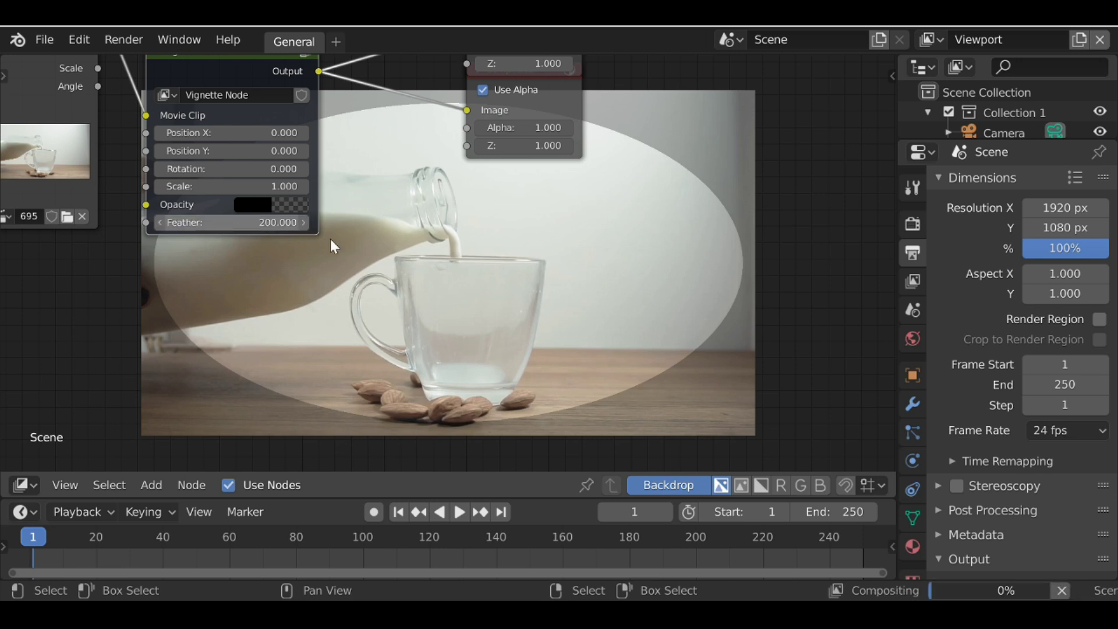
{"action": "middle_click_drag", "start_coordinate": [215, 137], "coordinate": [254, 131]}
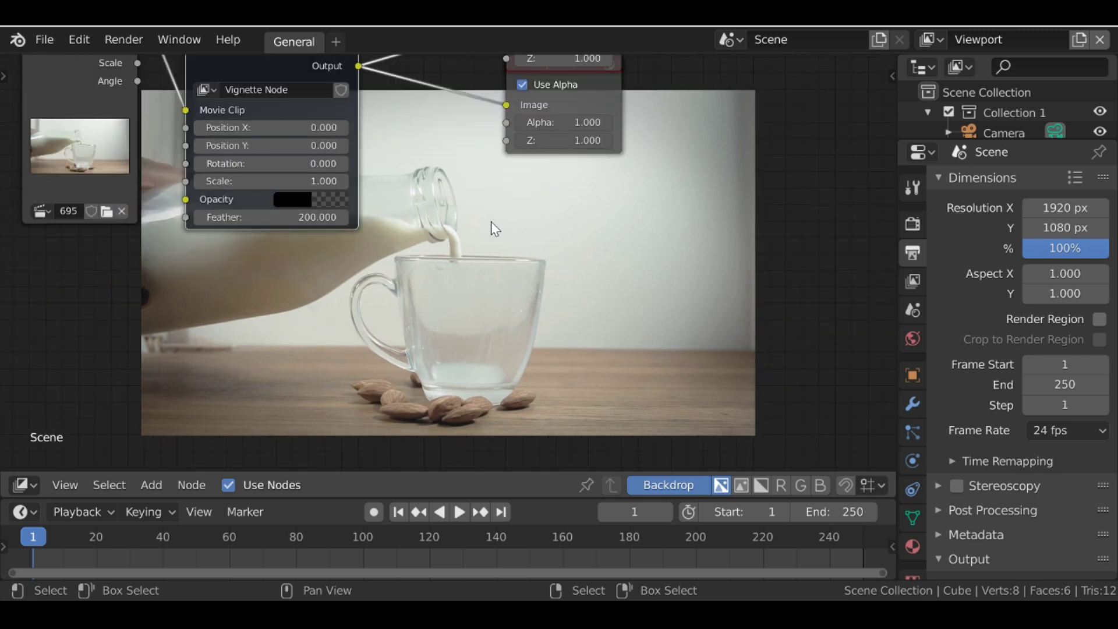
{"action": "middle_click_drag", "start_coordinate": [432, 268], "coordinate": [406, 245]}
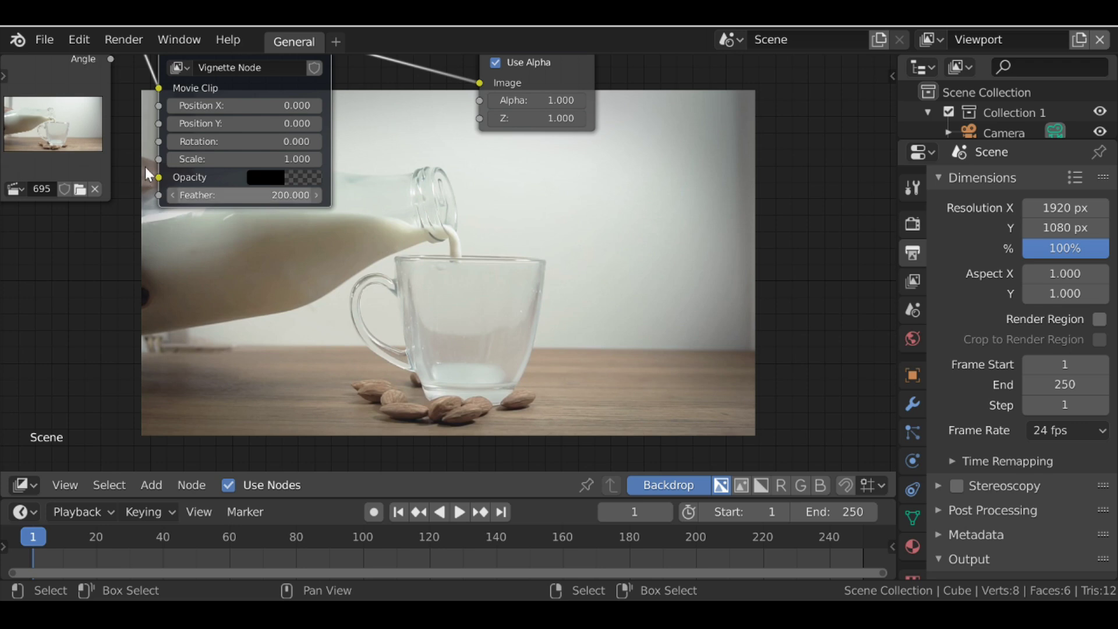
Set the vignette Scale to 0.7 and Position X to -54.1.
{"action": "left_click_drag", "start_coordinate": [172, 159], "coordinate": [122, 159]}
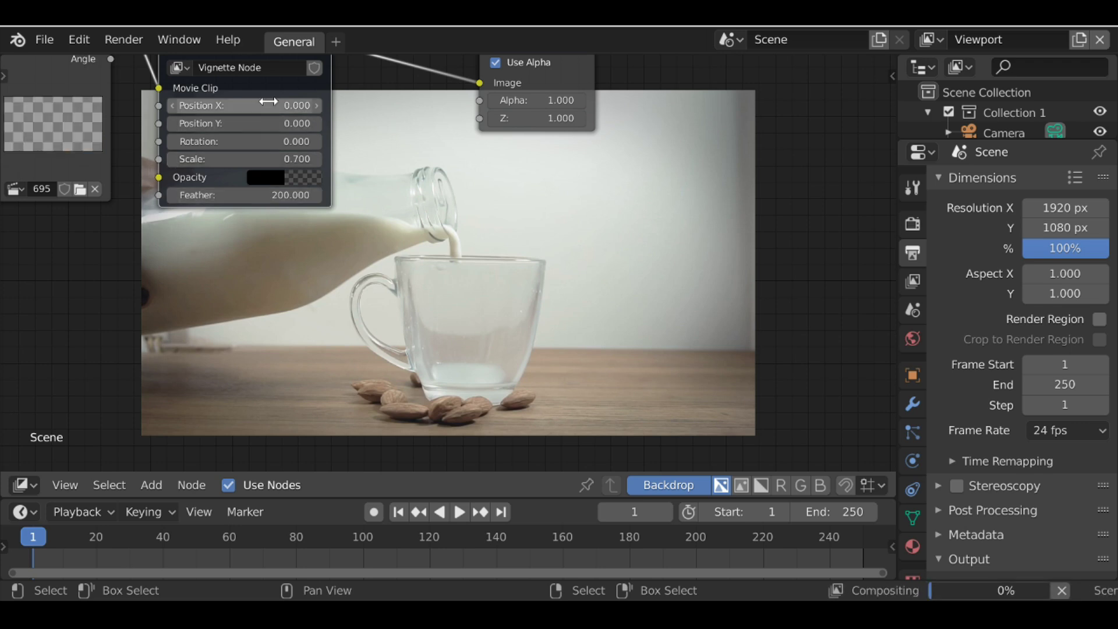
{"action": "middle_click_drag", "start_coordinate": [338, 323], "coordinate": [326, 232]}
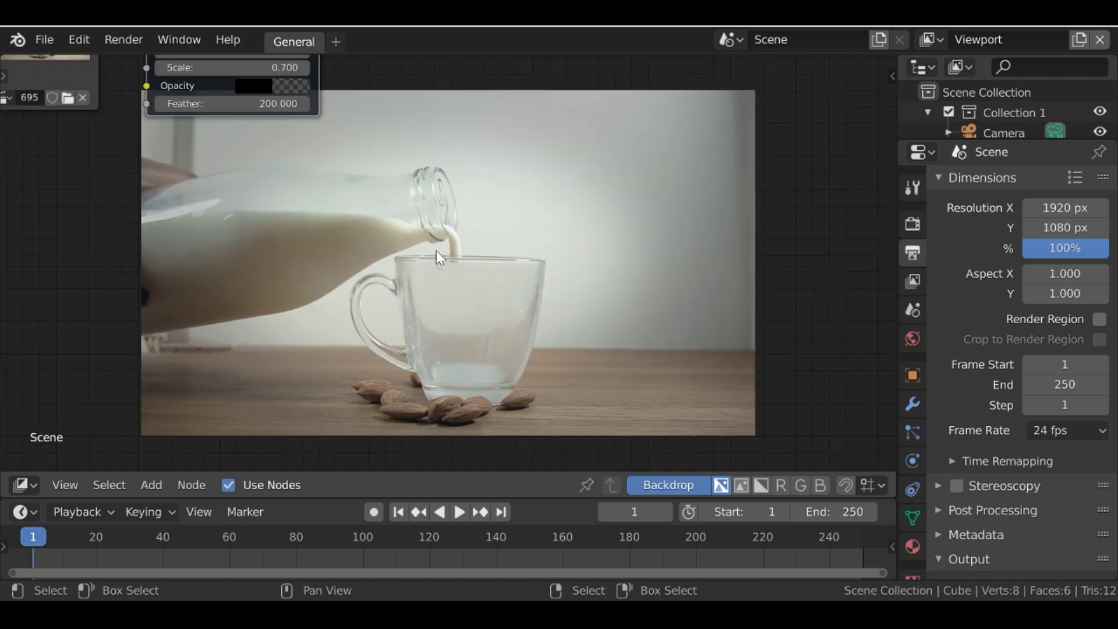
{"action": "middle_click_drag", "start_coordinate": [298, 176], "coordinate": [300, 289]}
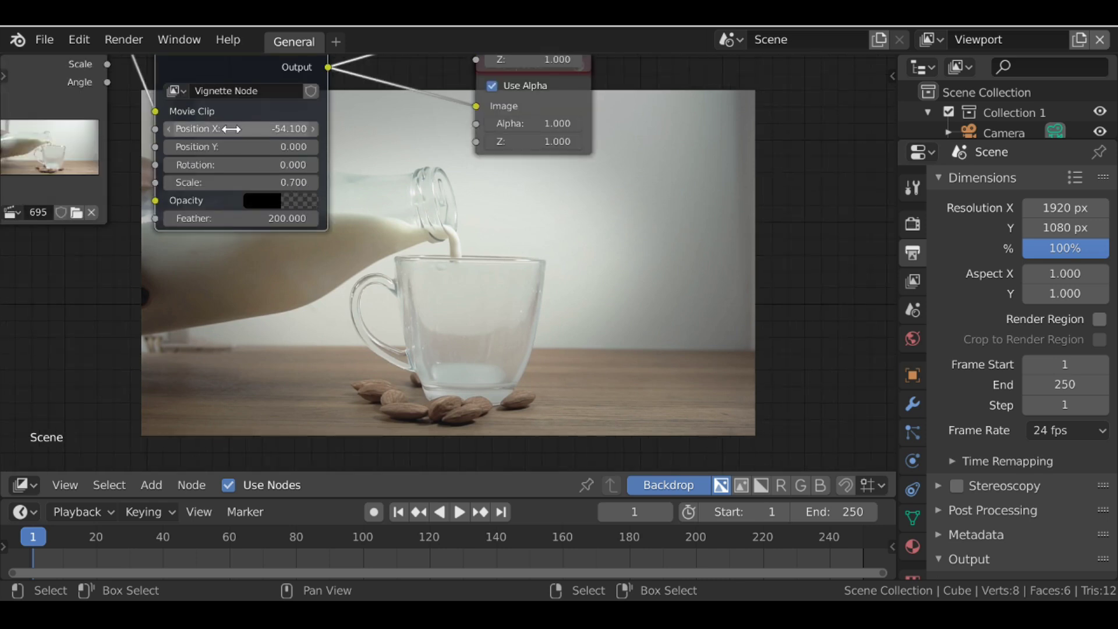
{"action": "middle_click_drag", "start_coordinate": [246, 154], "coordinate": [222, 136]}
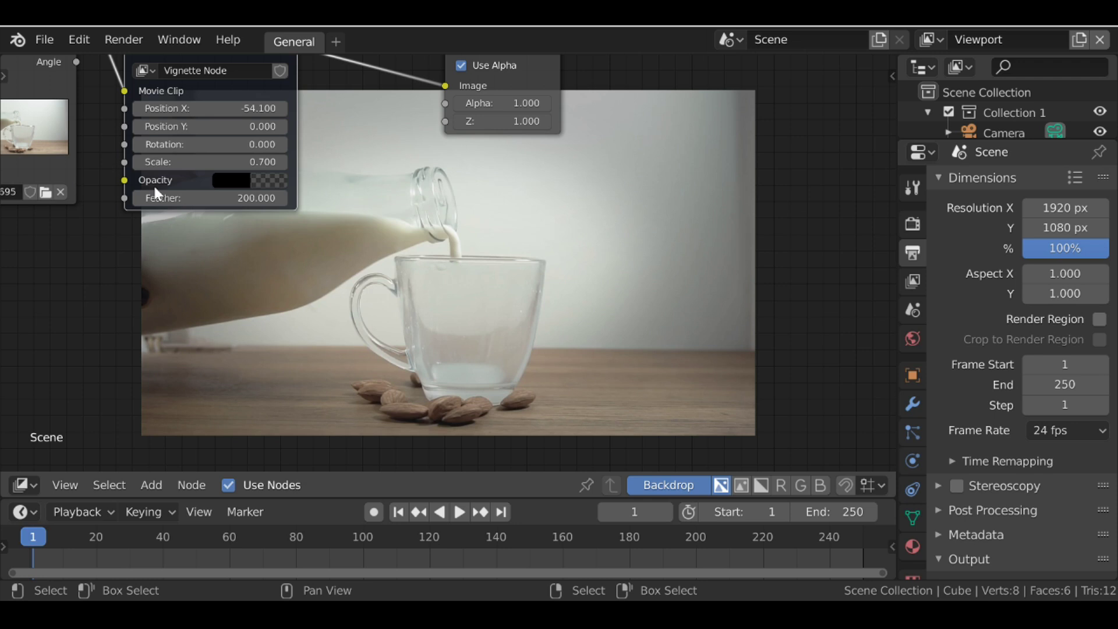
Set the vignette opacity colour's alpha to about 0.485 and shift its tint toward dark brown.
{"action": "left_click", "coordinate": [245, 184]}
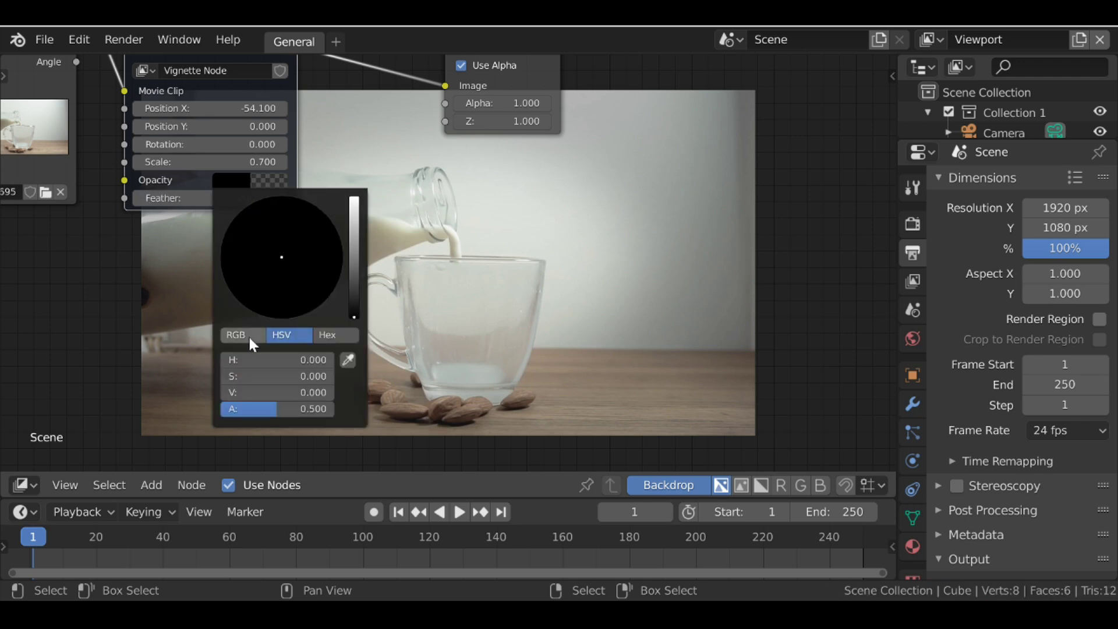
{"action": "left_click_drag", "start_coordinate": [271, 415], "coordinate": [234, 411]}
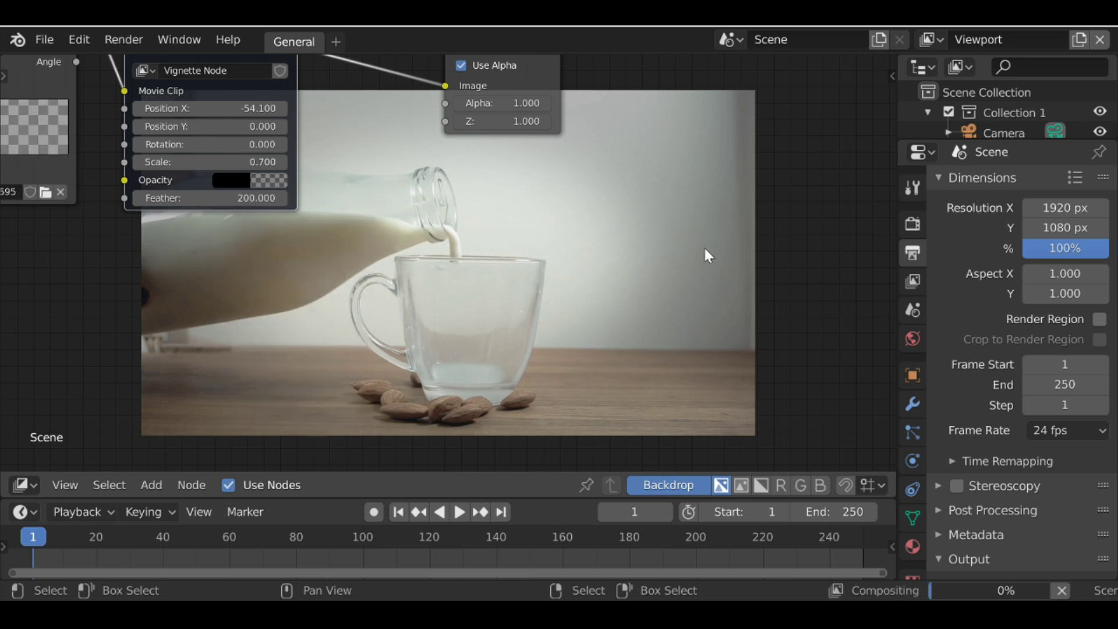
{"action": "left_click", "coordinate": [231, 180]}
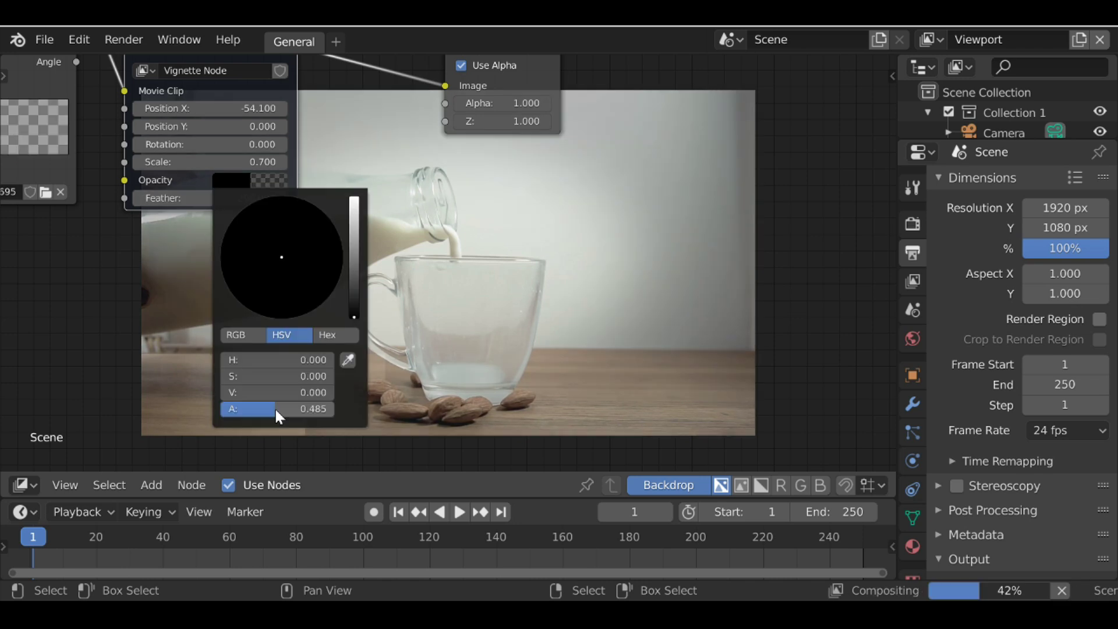
{"action": "left_click_drag", "start_coordinate": [275, 407], "coordinate": [288, 408]}
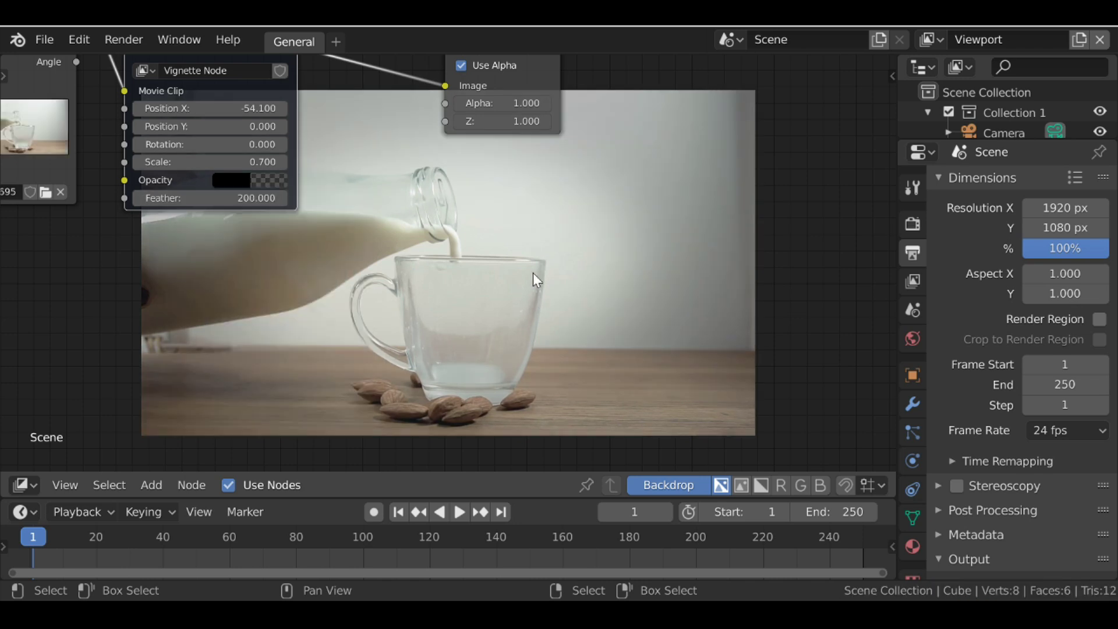
{"action": "left_click", "coordinate": [236, 181]}
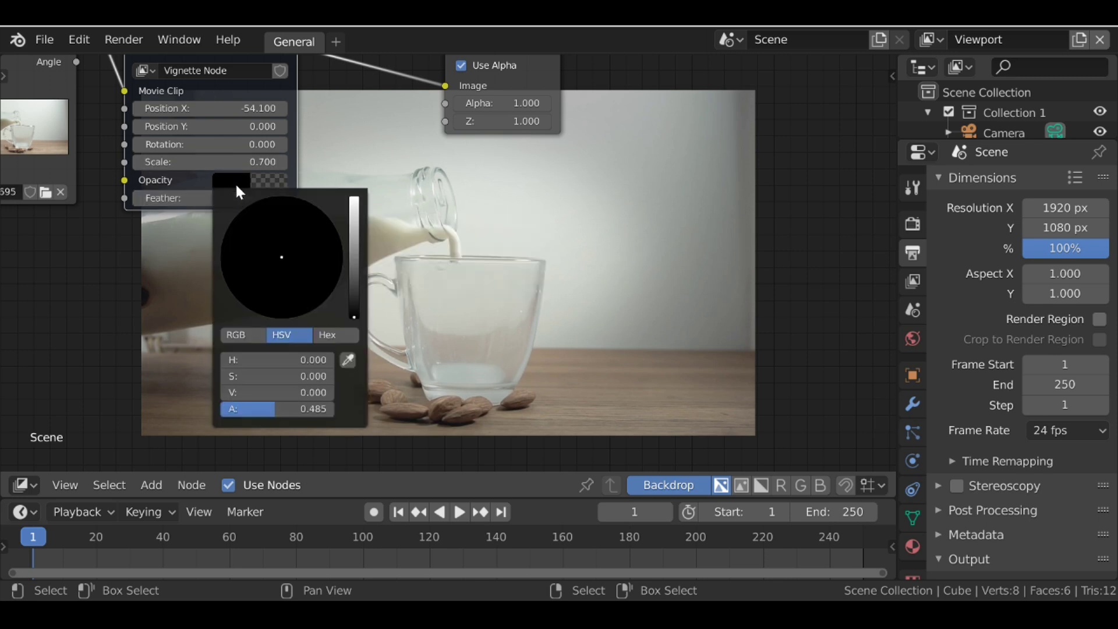
{"action": "left_click_drag", "start_coordinate": [282, 256], "coordinate": [263, 276]}
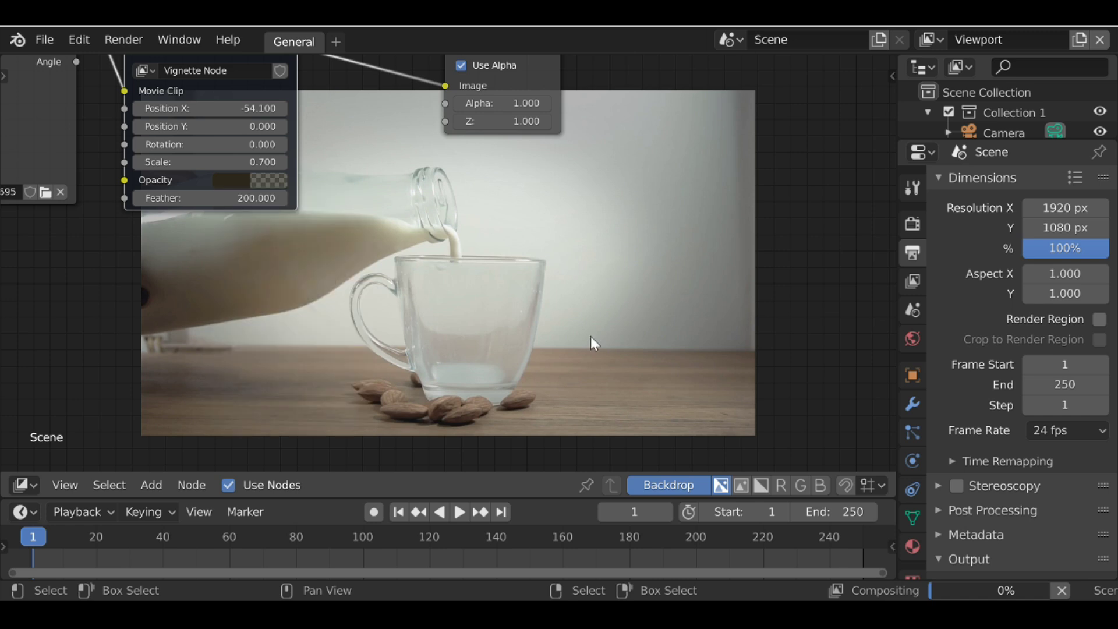
{"action": "scroll", "coordinate": [618, 410], "scroll_direction": "down", "scroll_amount": 4}
Move a node in the tree and bring up the Darkfall VFX Nodes effects sidebar.
{"action": "left_click_drag", "start_coordinate": [455, 262], "coordinate": [470, 219]}
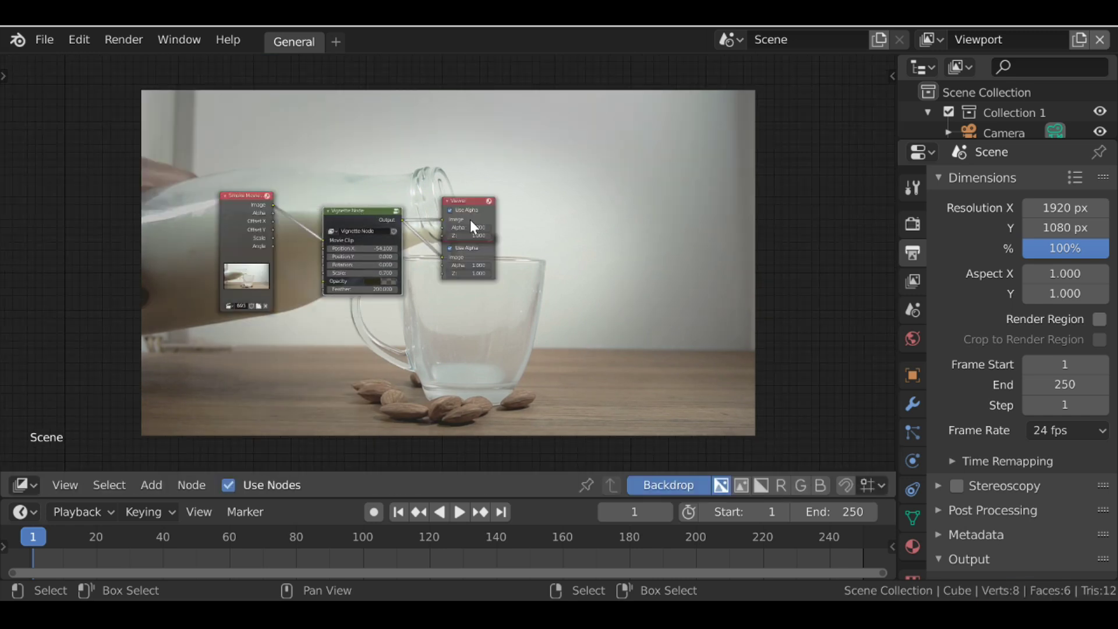
{"action": "key", "text": "n"}
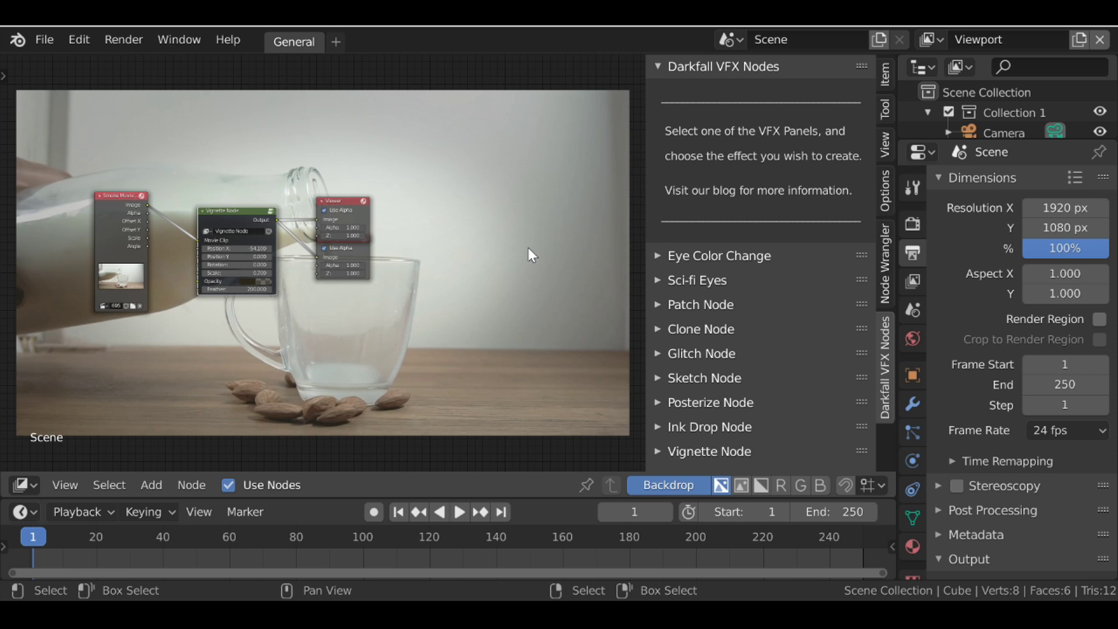
{"action": "left_click", "coordinate": [79, 39]}
{"action": "left_click", "coordinate": [139, 308]}
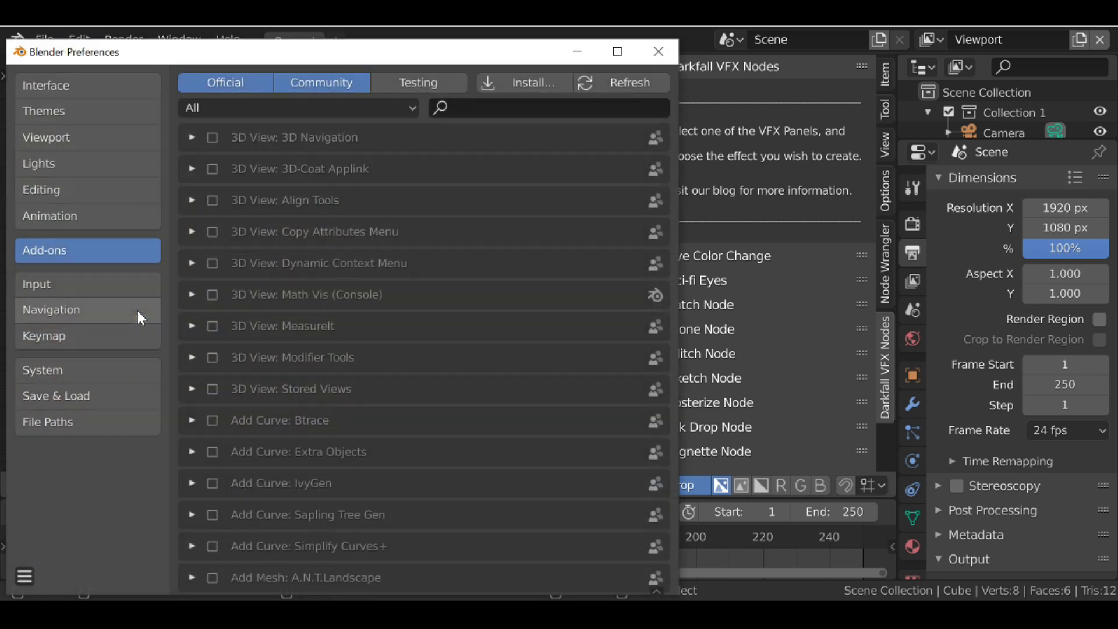
{"action": "left_click", "coordinate": [515, 107]}
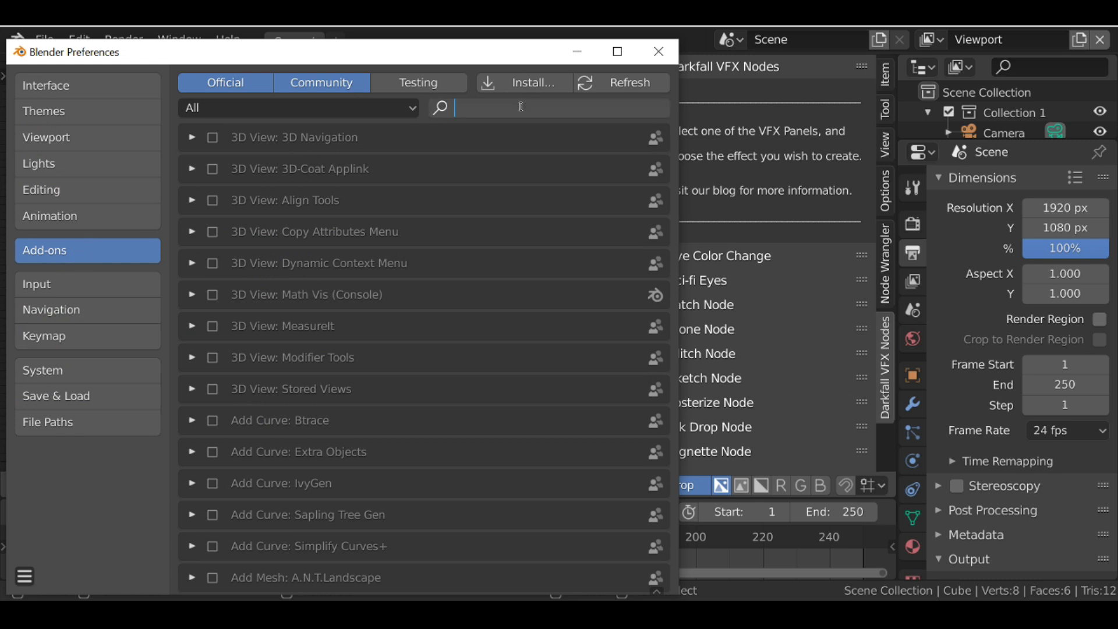
{"action": "type", "text": "dar"}
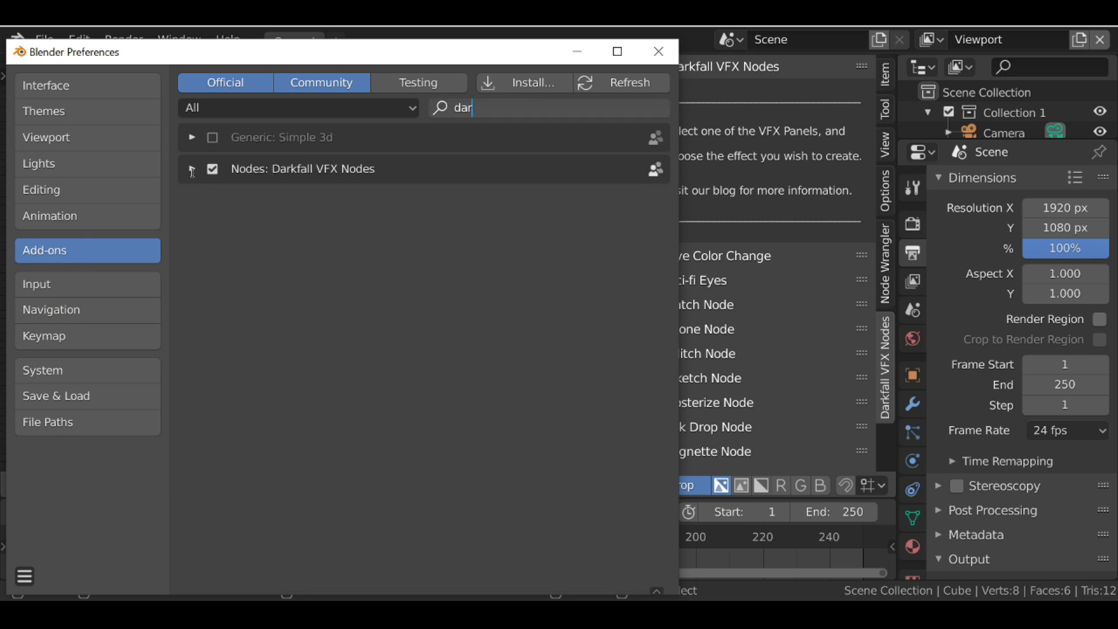
{"action": "left_click", "coordinate": [191, 167]}
{"action": "left_click", "coordinate": [191, 168]}
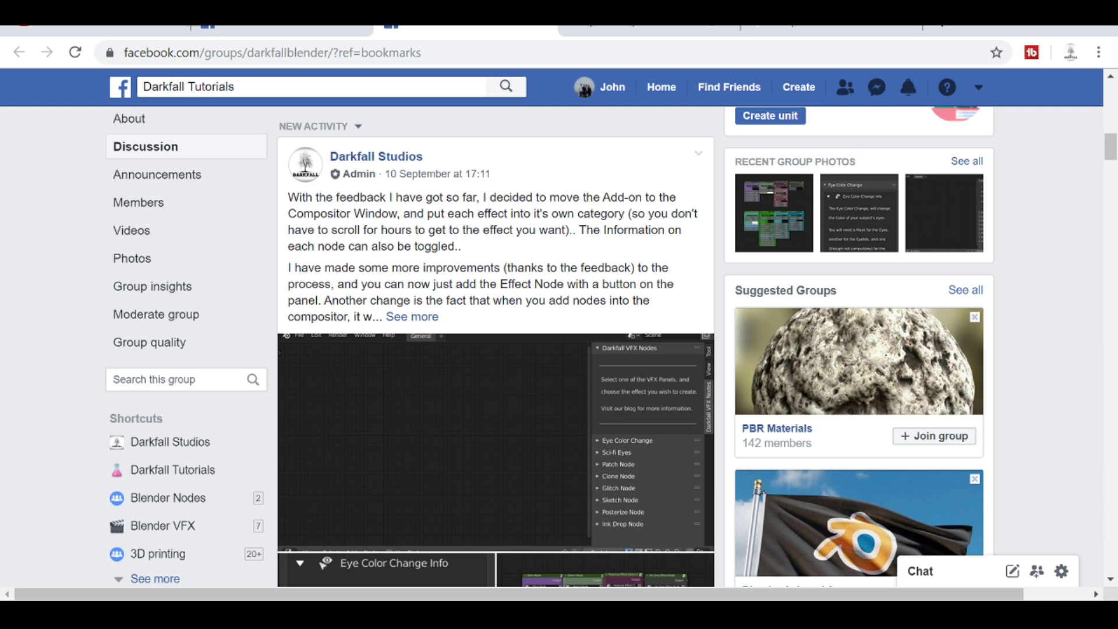
{"action": "scroll", "coordinate": [489, 303], "scroll_direction": "down", "scroll_amount": 2}
{"action": "scroll", "coordinate": [490, 303], "scroll_direction": "down", "scroll_amount": 2}
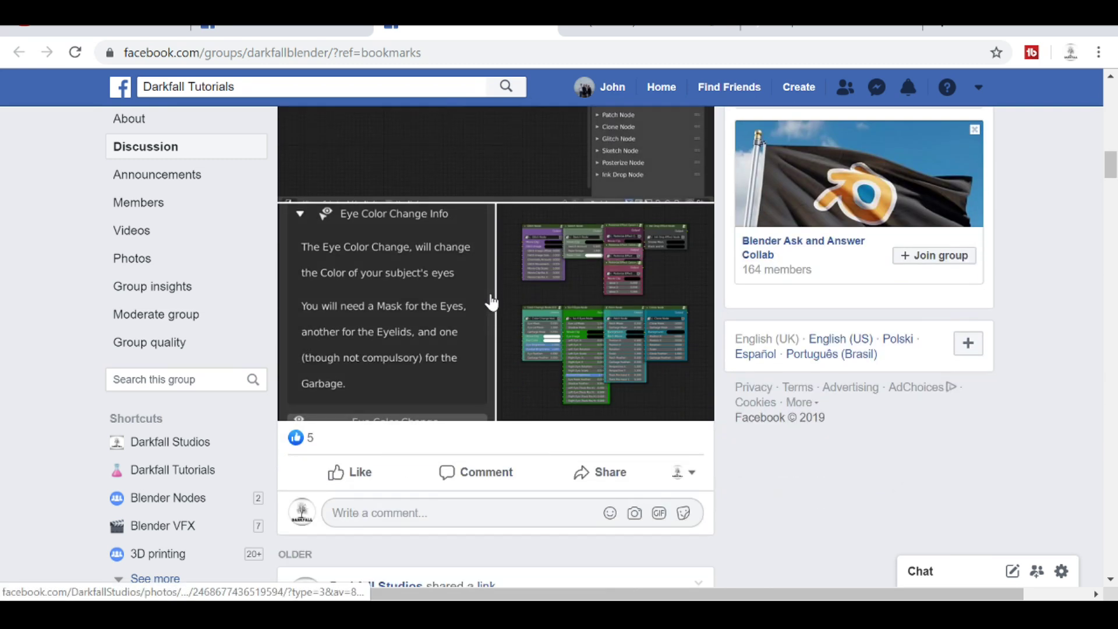
{"action": "scroll", "coordinate": [462, 240], "scroll_direction": "up", "scroll_amount": 1}
{"action": "scroll", "coordinate": [492, 257], "scroll_direction": "up", "scroll_amount": 2}
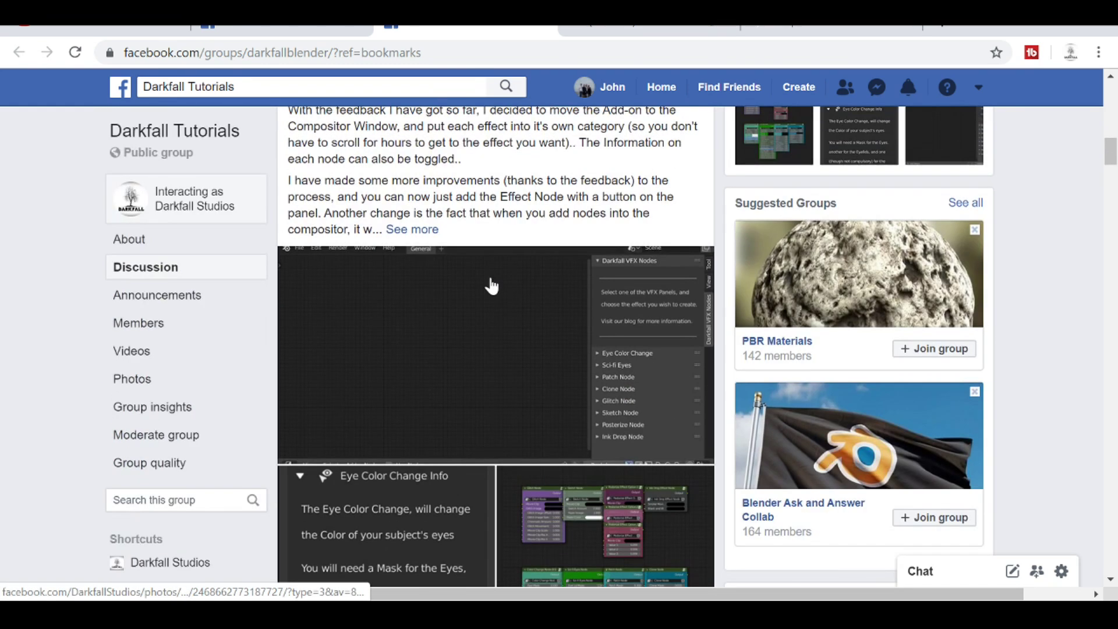
{"action": "scroll", "coordinate": [491, 286], "scroll_direction": "up", "scroll_amount": 1}
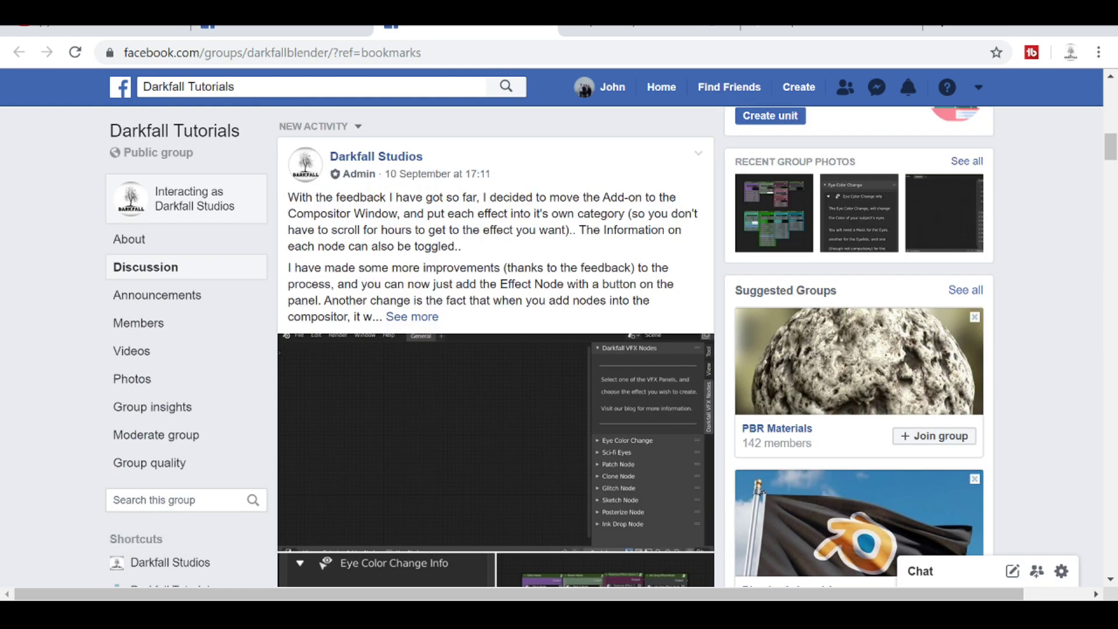